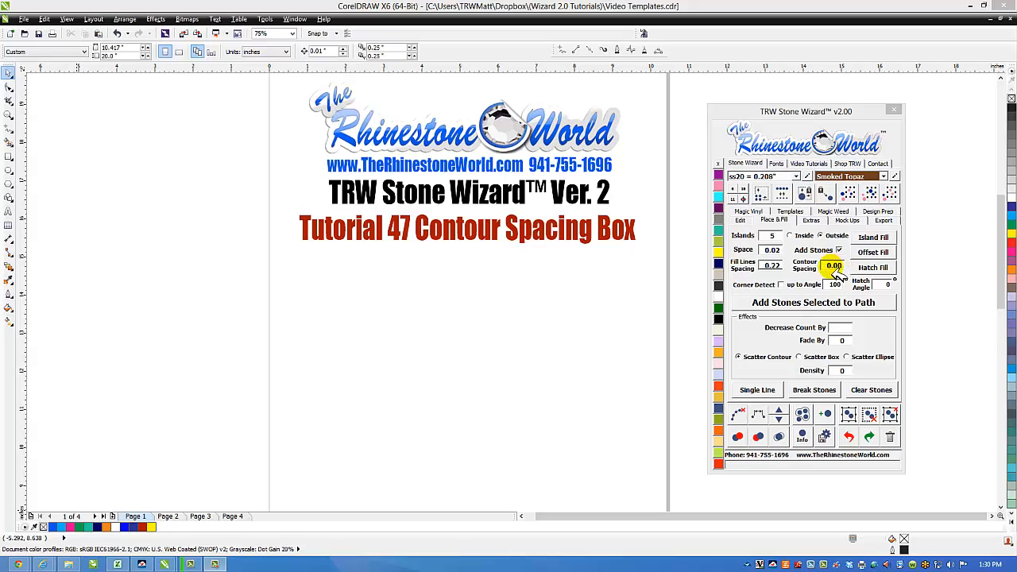
Step: Change the Stone Wizard's Fill Lines Spacing from 0.22 to 0.14
click(645, 304)
click(769, 265)
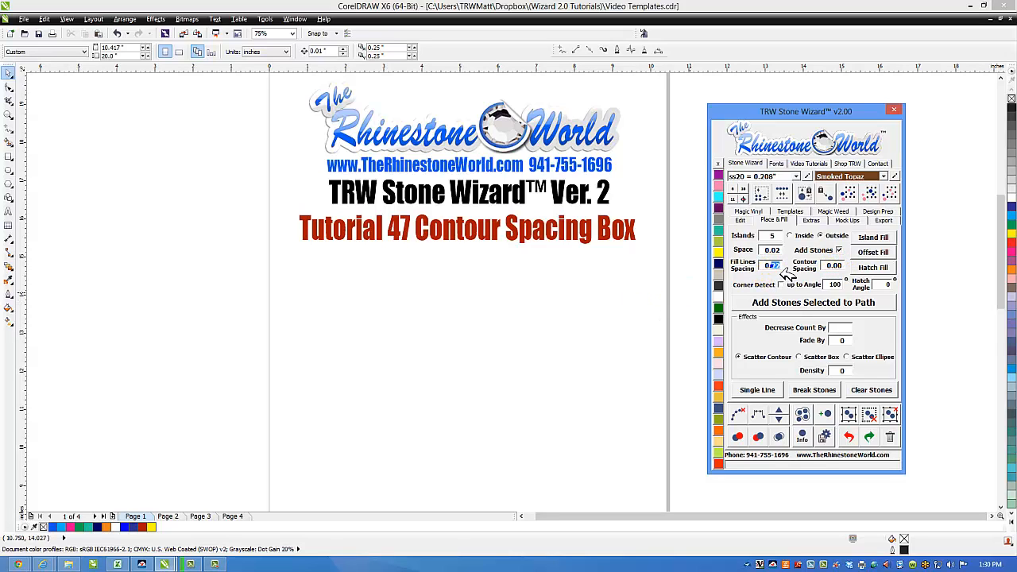
text(0.14)
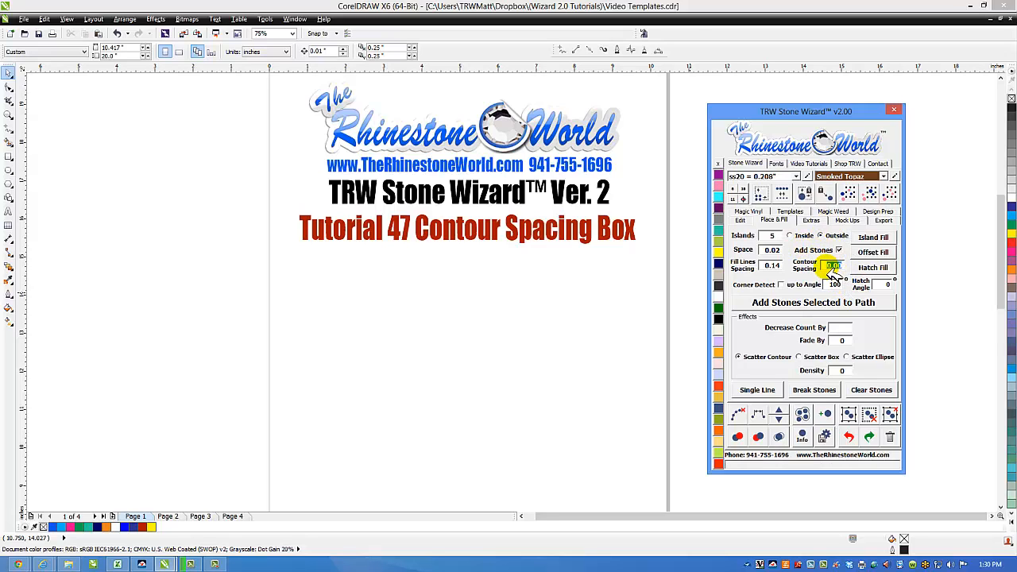
click(620, 324)
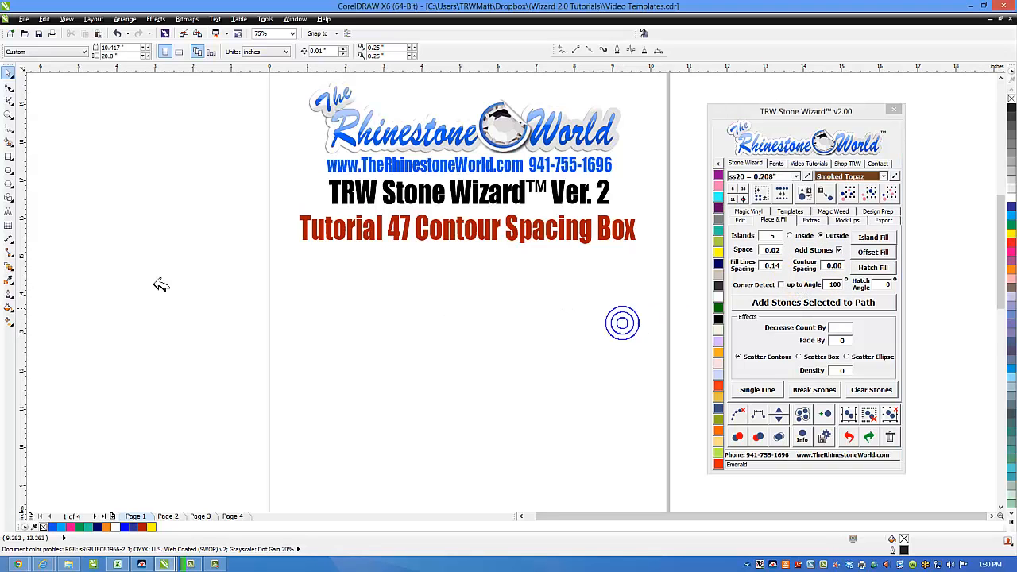
Step: Draw a circle below the tutorial title and nudge it slightly upward
click(9, 170)
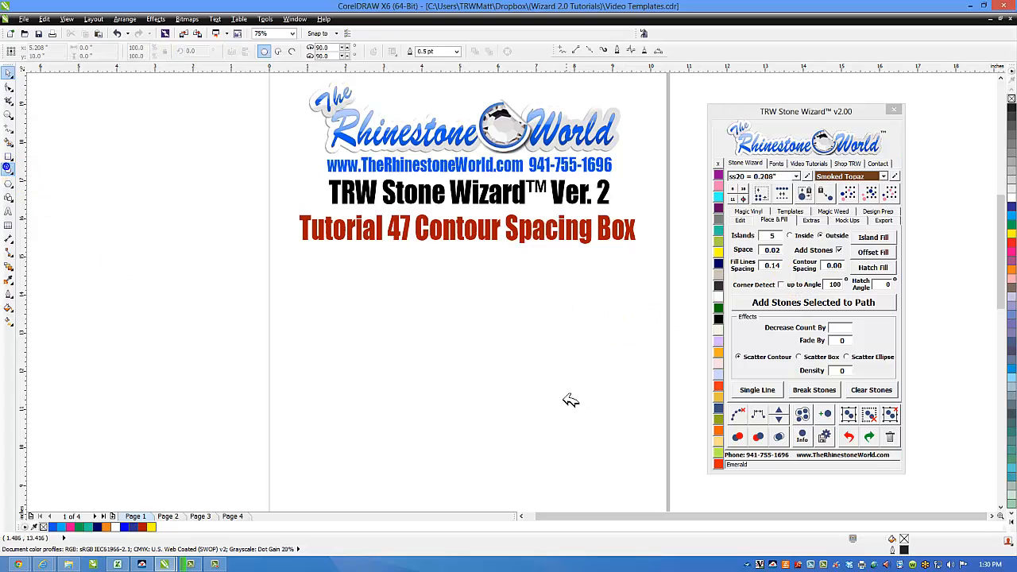
drag(438, 334, 559, 436)
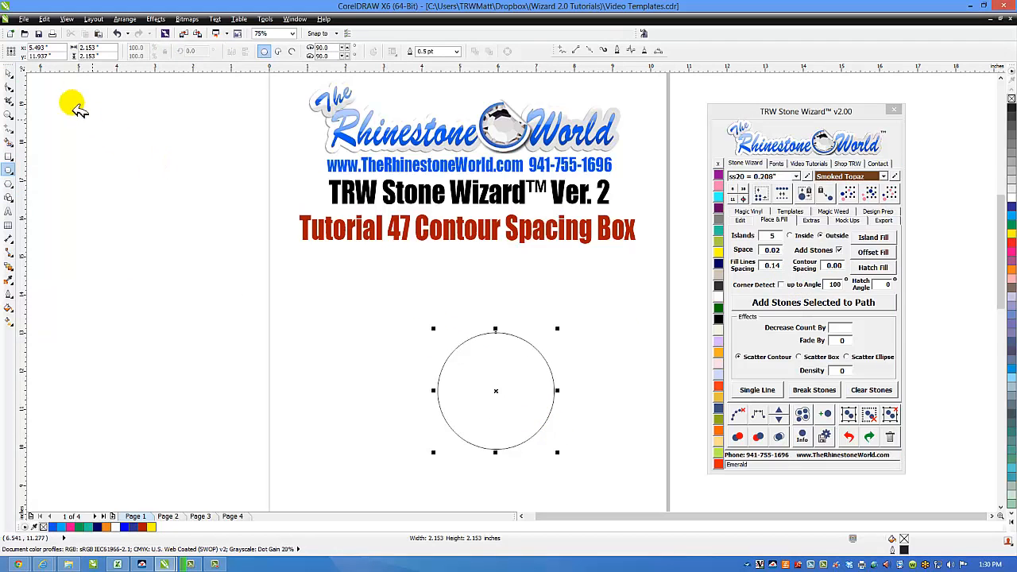
click(9, 73)
drag(533, 361, 534, 351)
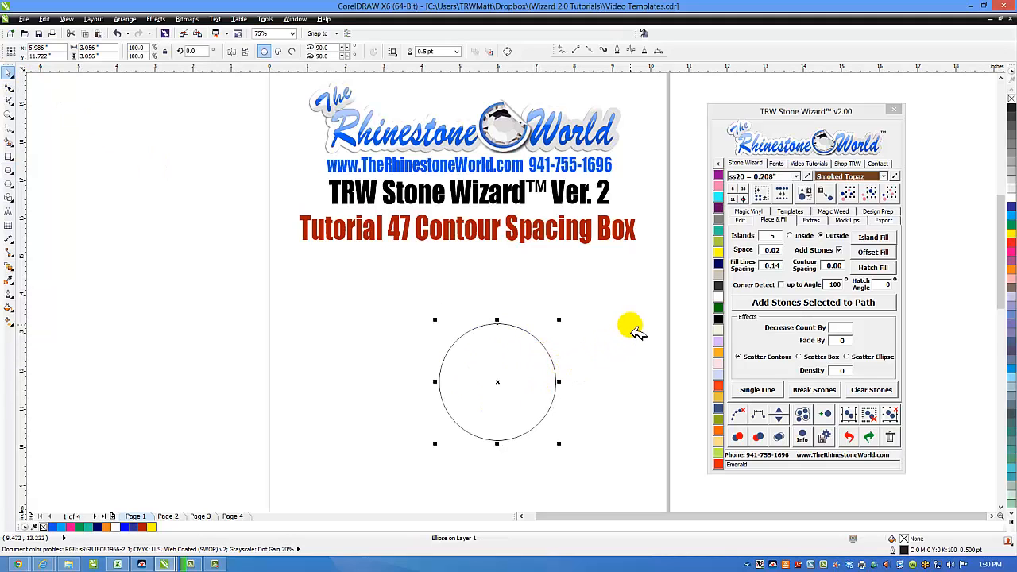
Step: With Contour Spacing 0.09 and Islands 2, Island Fill two brown stone rings around the circle
drag(826, 265, 852, 273)
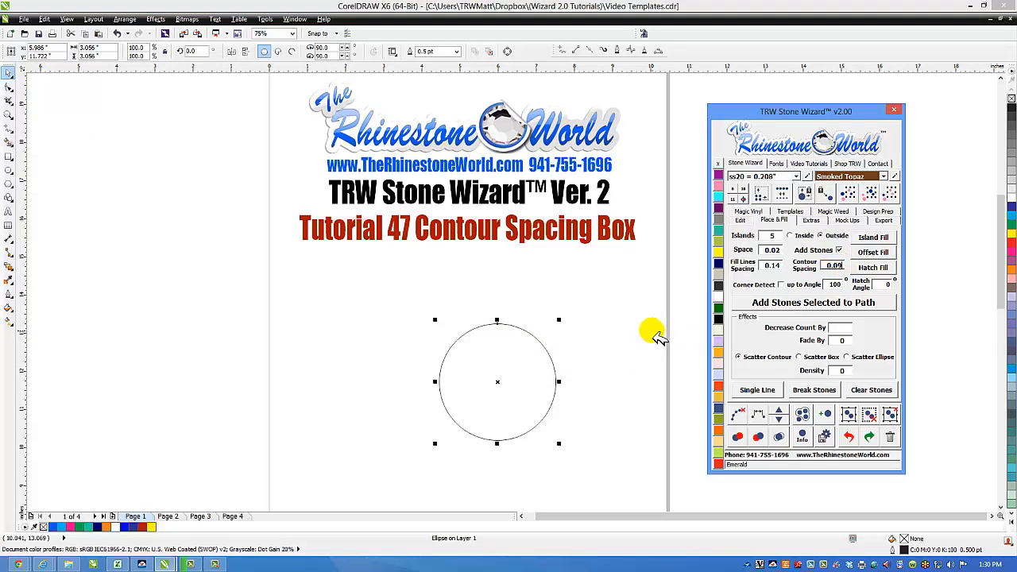
click(765, 237)
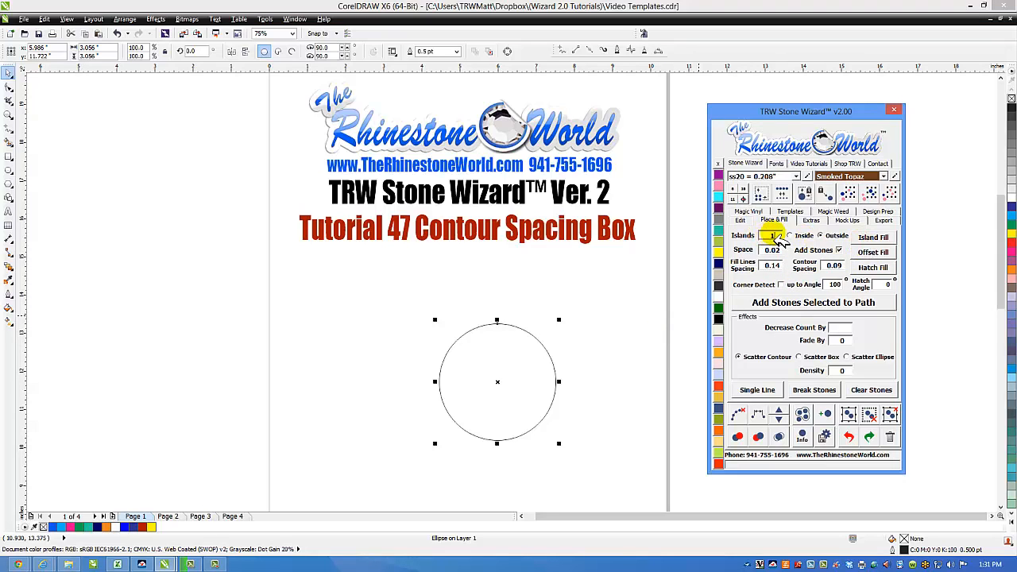
click(767, 237)
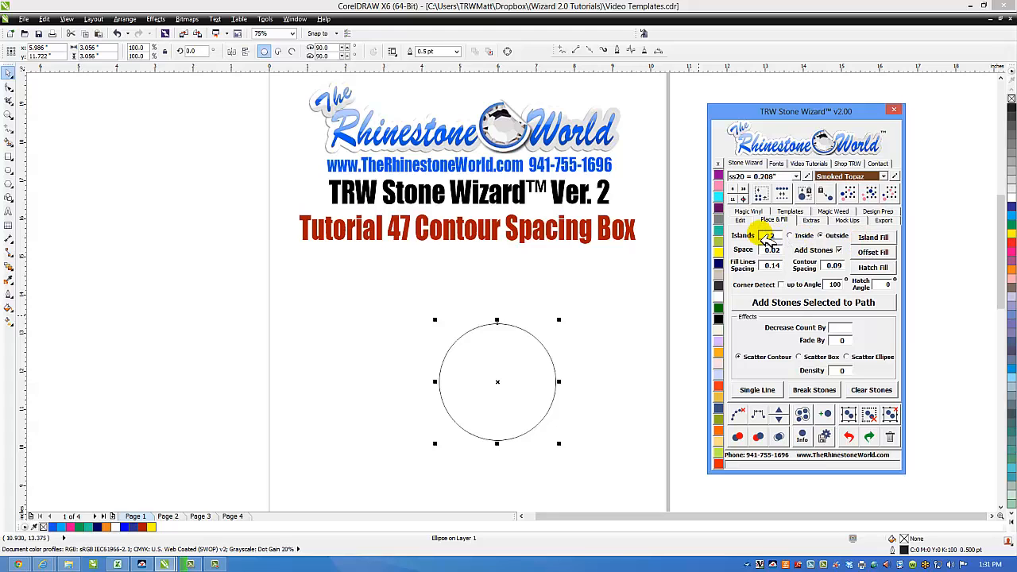
click(873, 238)
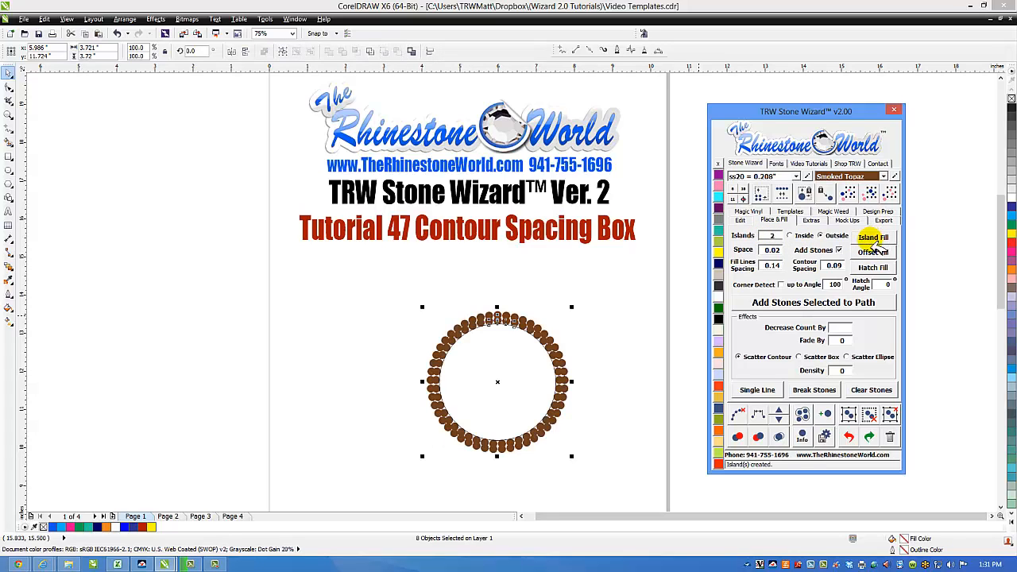
click(597, 328)
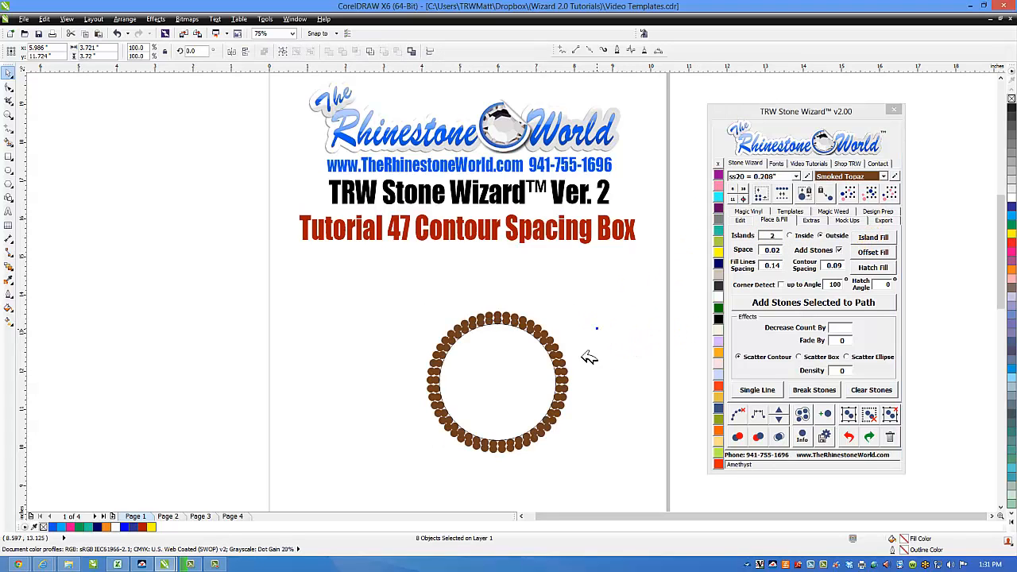
Step: Undo the stone rings and refill the circle's two rings with smaller ss10 stones
scroll(534, 383, up, 1)
scroll(568, 318, up, 1)
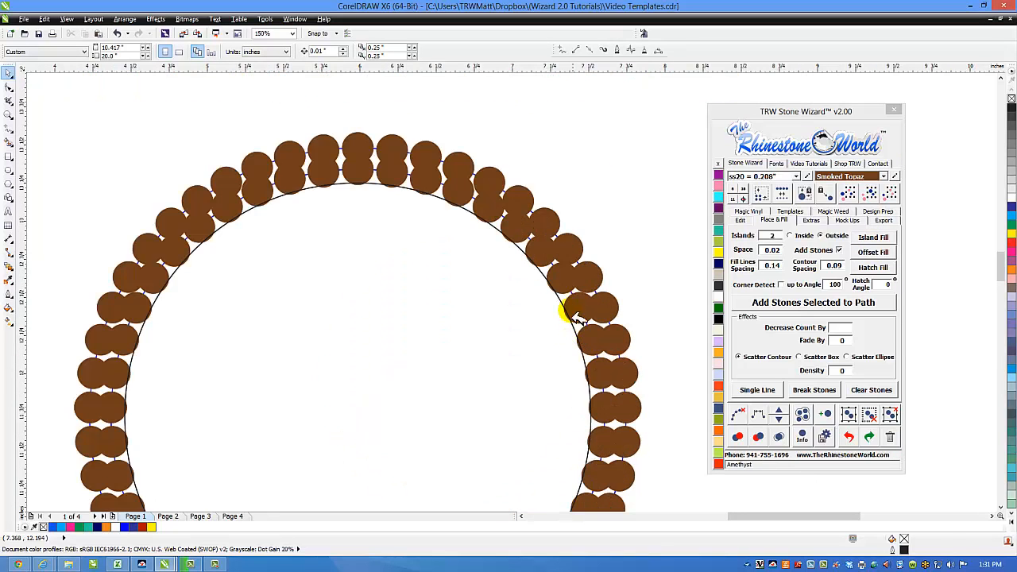
scroll(545, 288, down, 1)
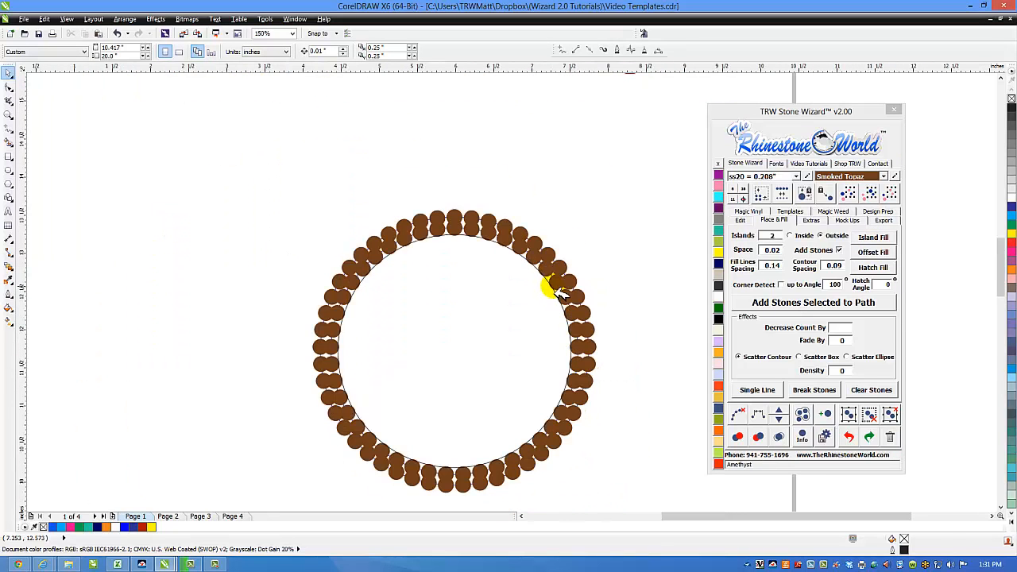
click(847, 437)
click(795, 176)
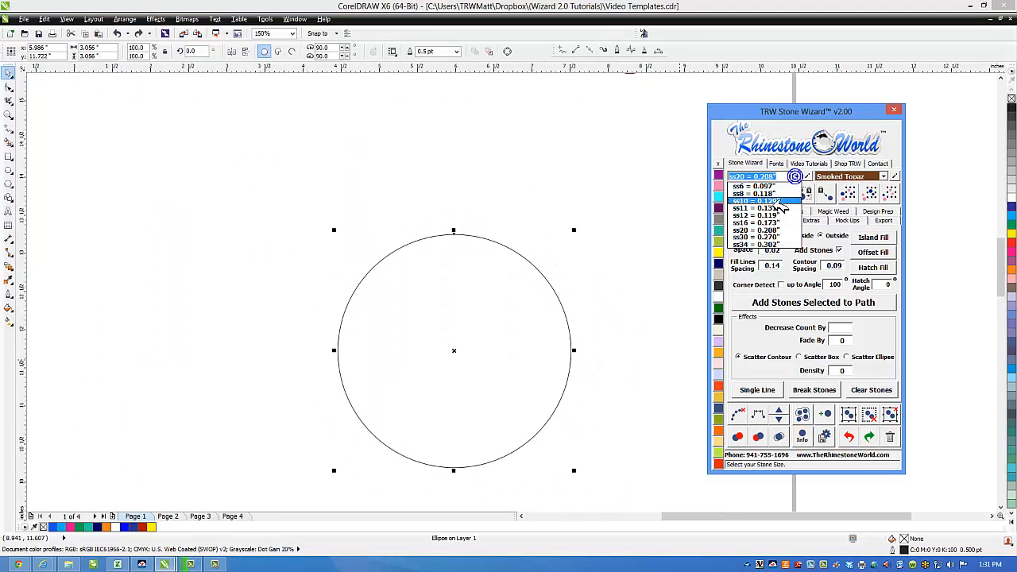
click(775, 204)
click(522, 325)
click(870, 240)
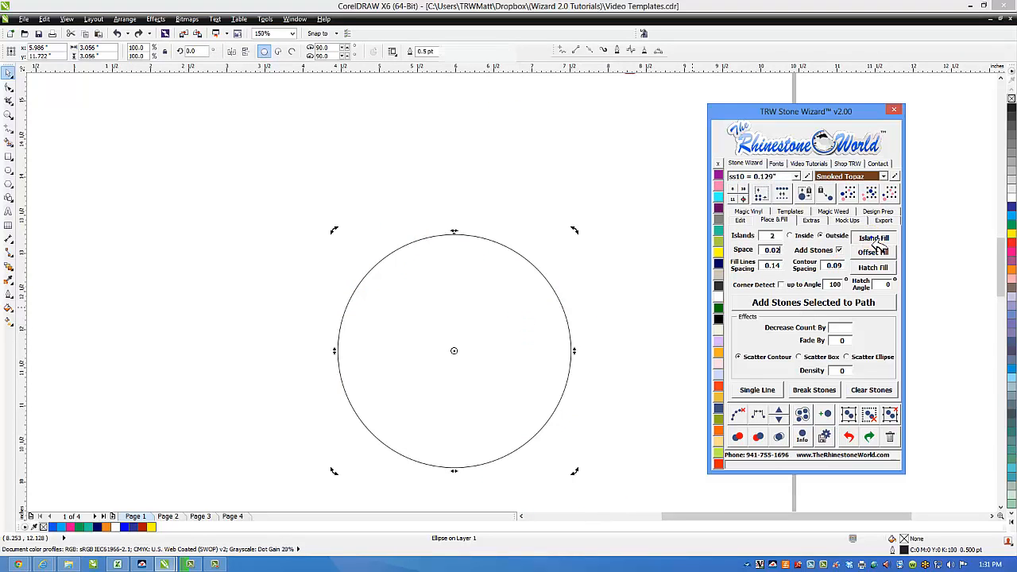
click(648, 286)
Step: Drag the circle out of its stone ring to the left
scroll(560, 295, up, 1)
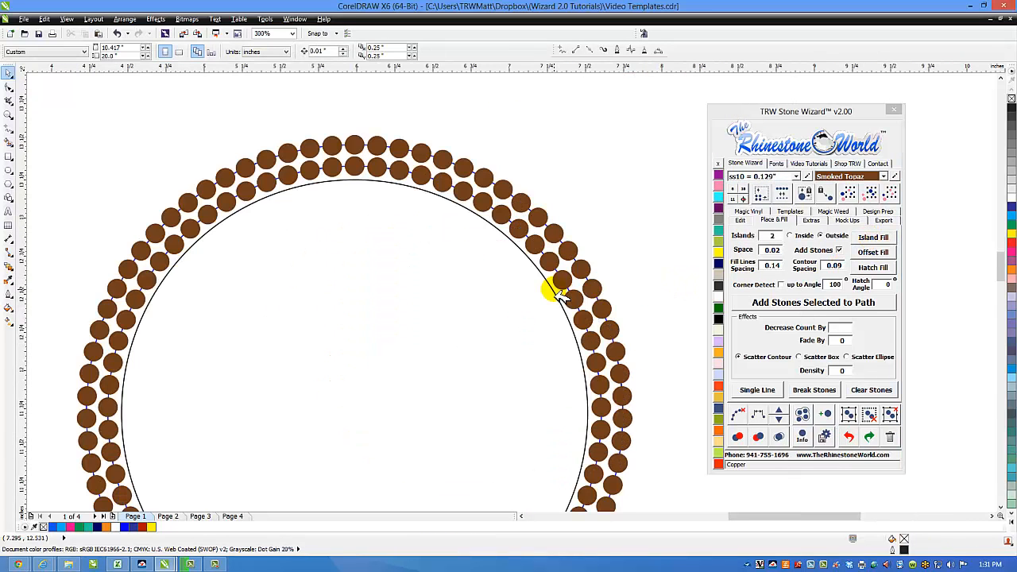
scroll(560, 296, down, 2)
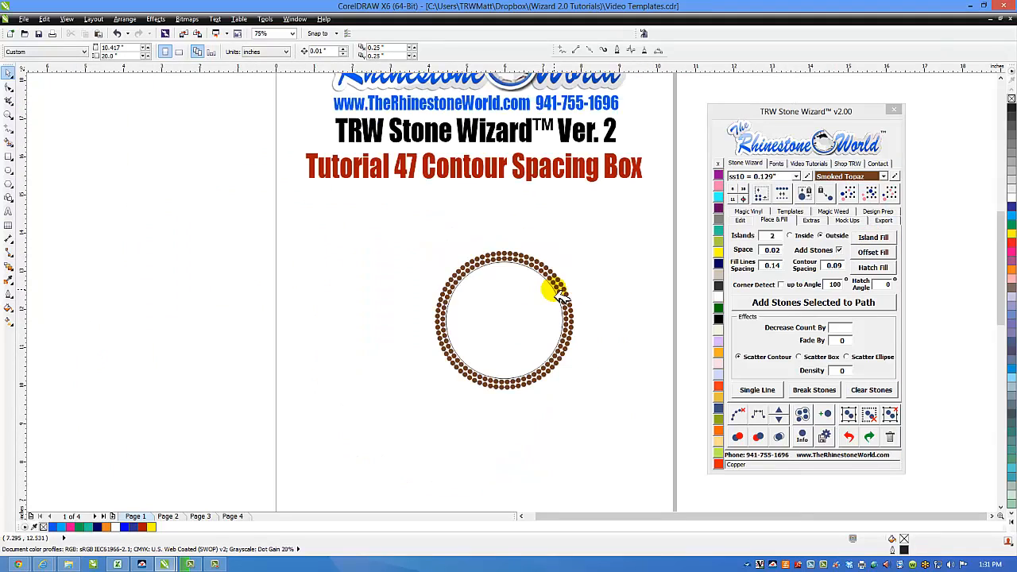
drag(540, 318, 377, 321)
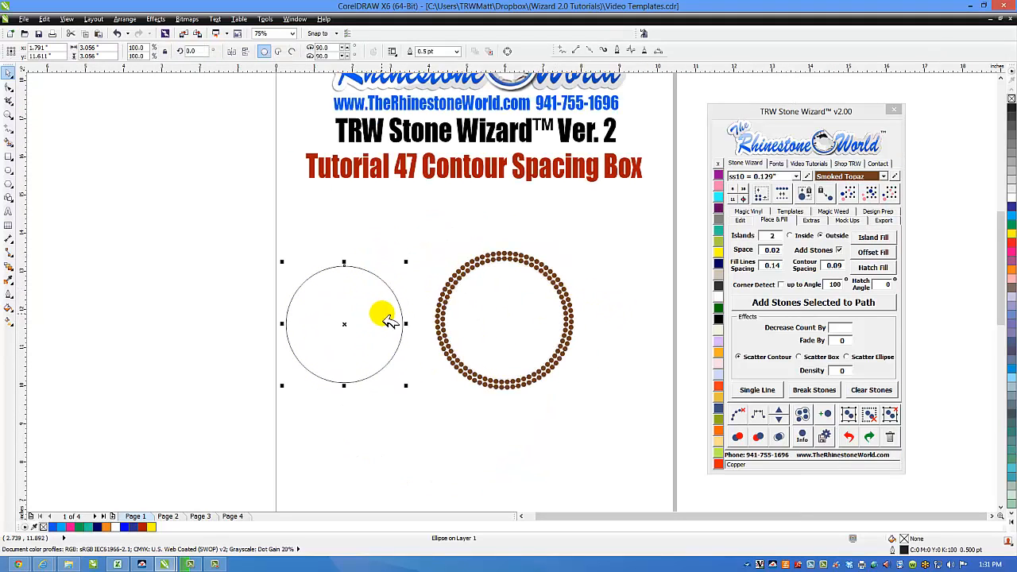
Step: Undo the move and place a copy of the circle right of the ring
key(ctrl+z)
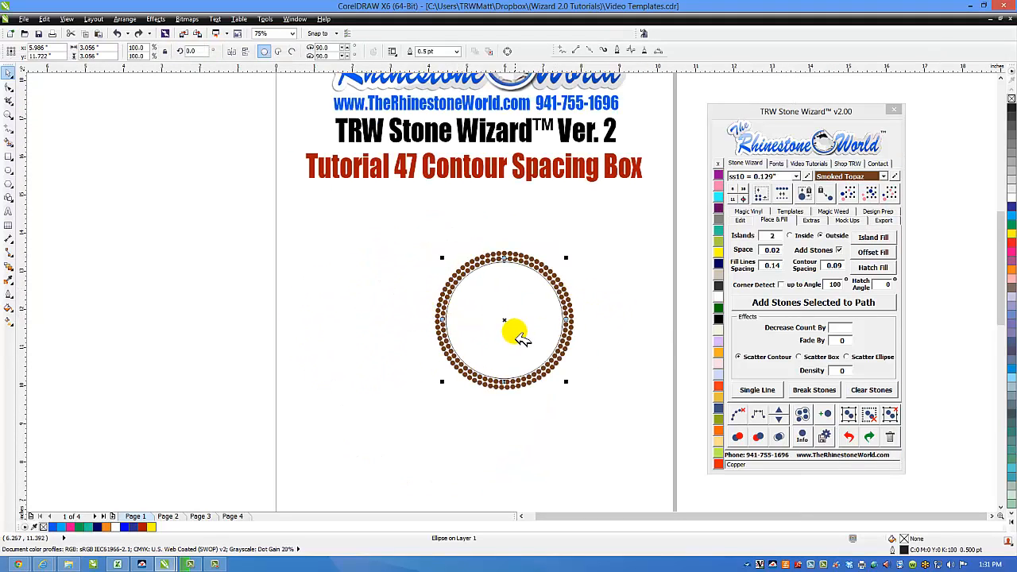
drag(655, 326, 669, 329)
scroll(562, 327, up, 1)
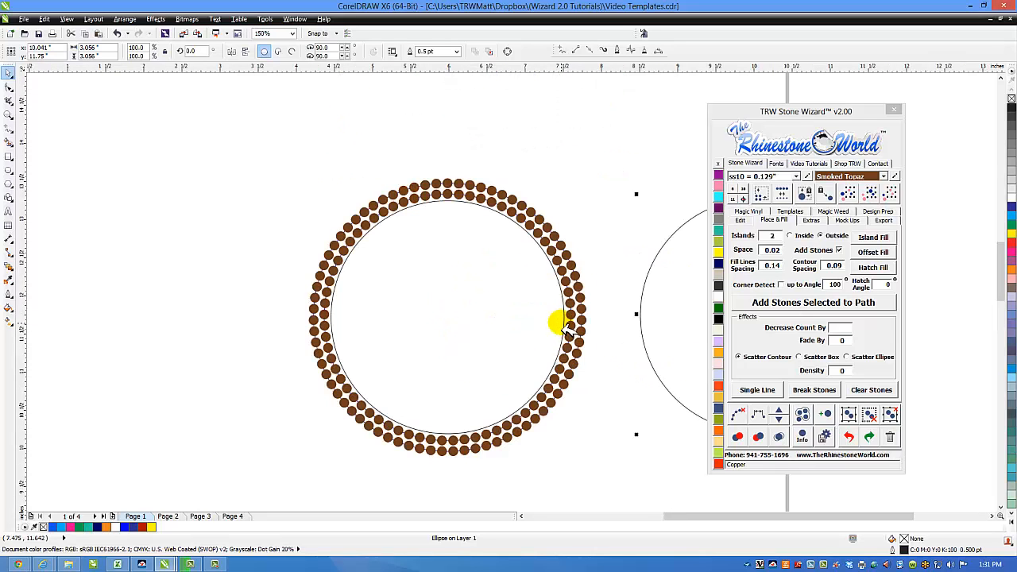
scroll(568, 322, down, 1)
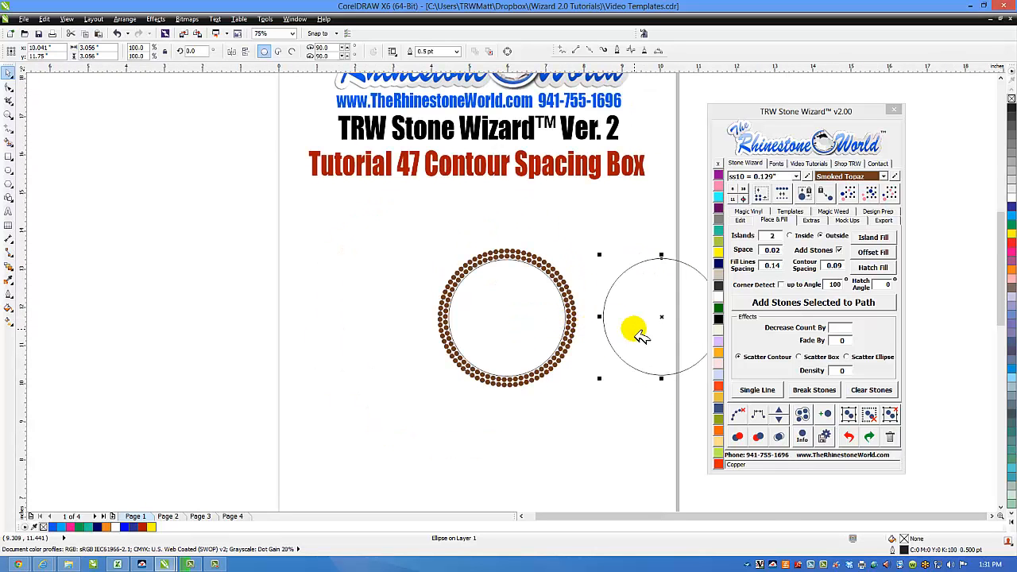
Step: Set Contour Spacing to 0.3, move the spare circle left, and Island Fill its rings
click(835, 267)
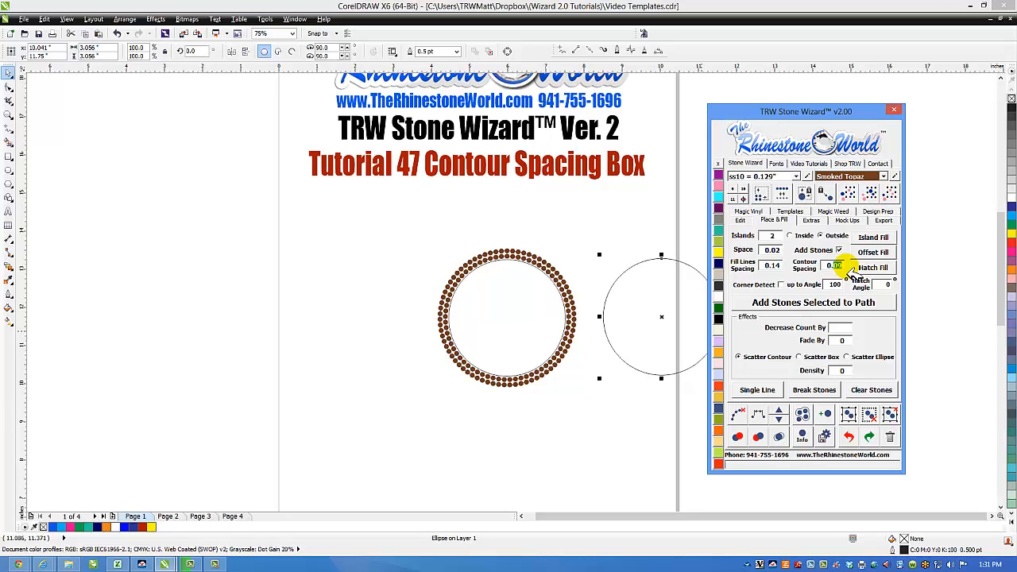
text(0.3)
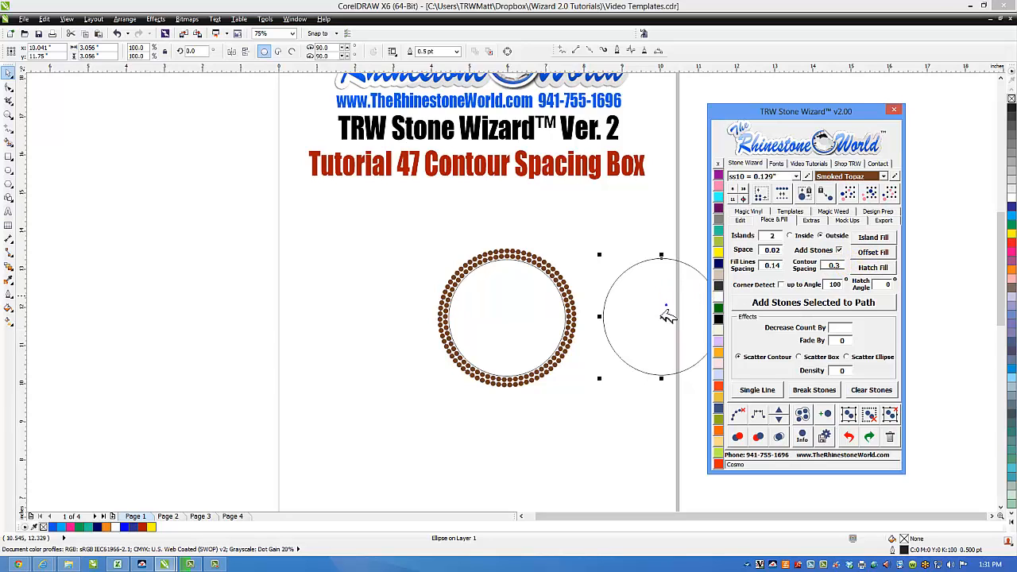
drag(665, 302, 302, 310)
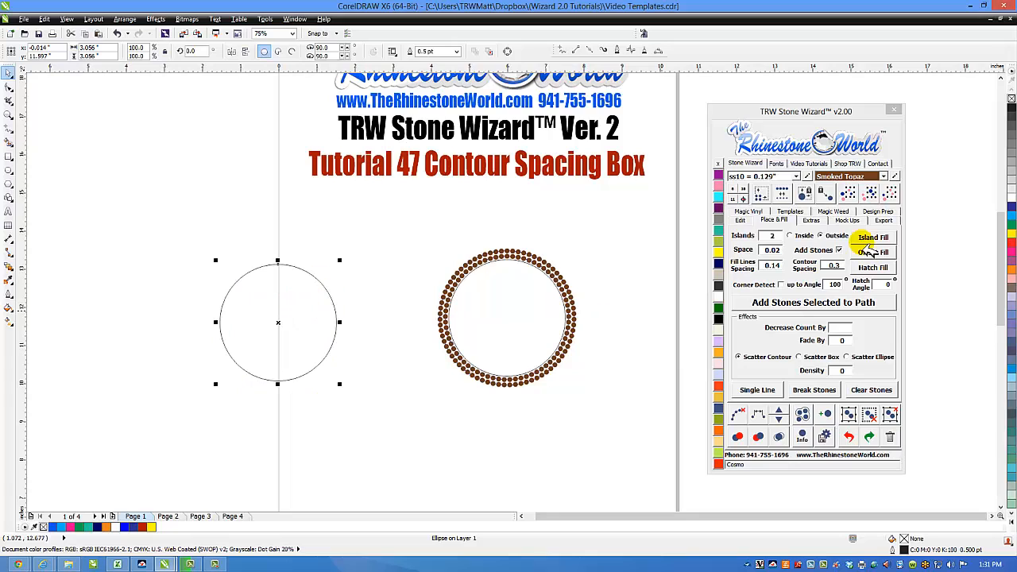
click(875, 240)
click(405, 245)
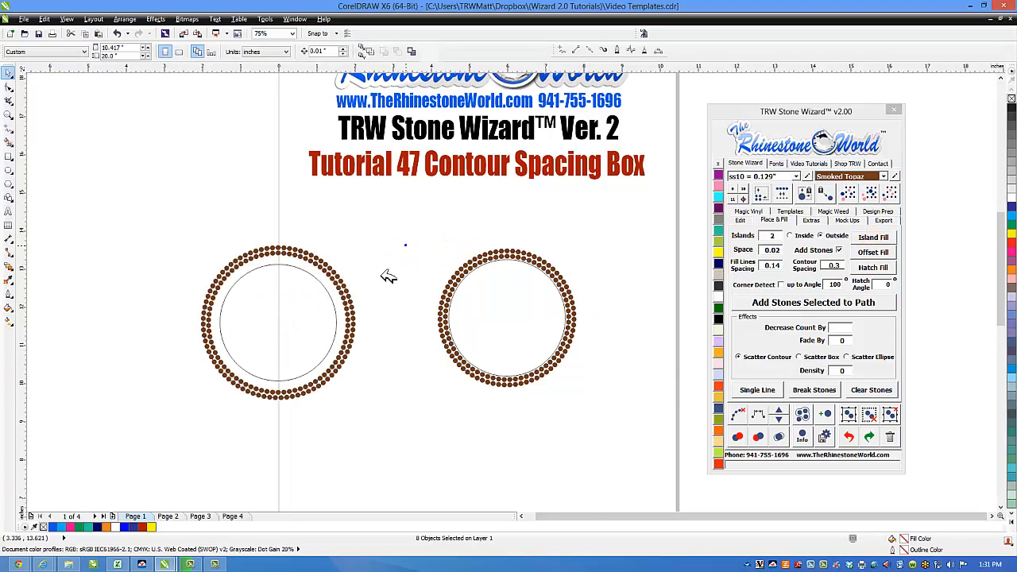
scroll(313, 319, up, 1)
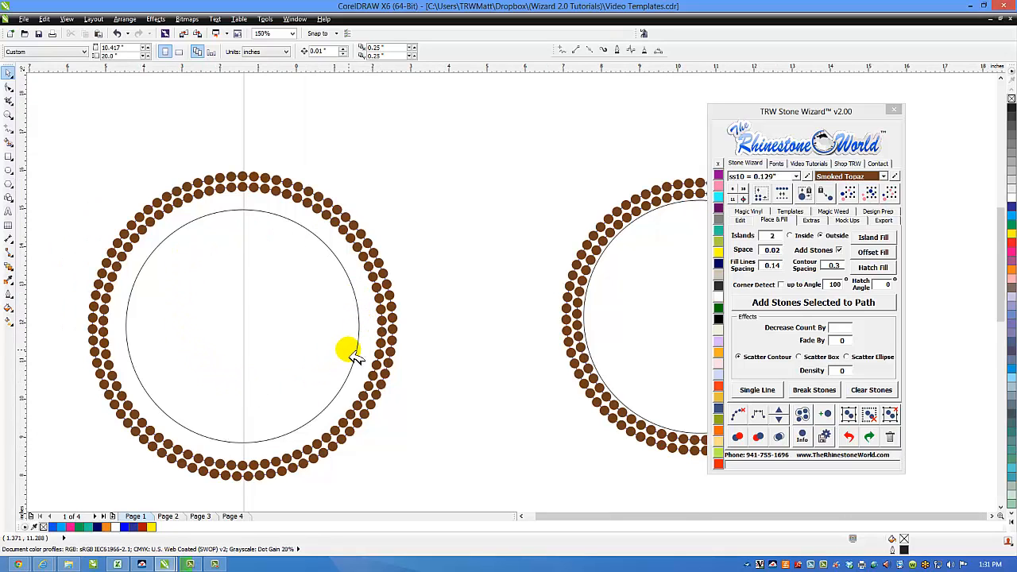
scroll(477, 341, down, 1)
scroll(465, 341, up, 1)
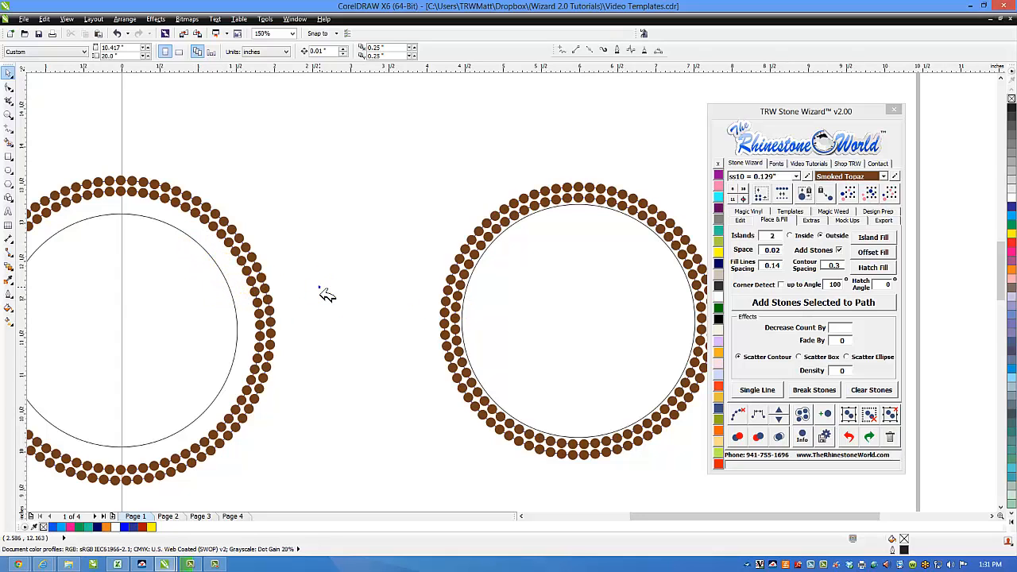
scroll(321, 290, down, 1)
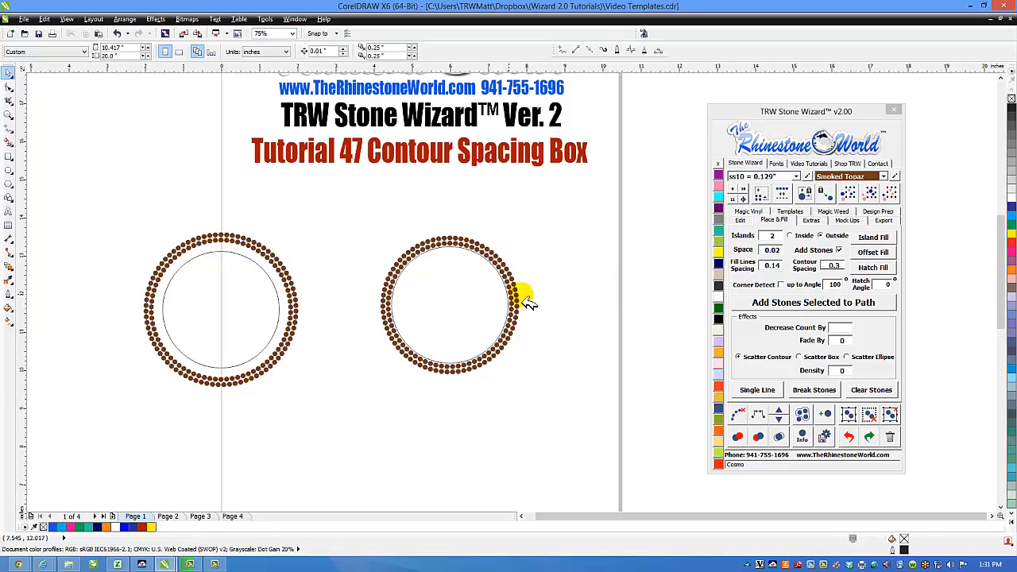
scroll(473, 317, up, 2)
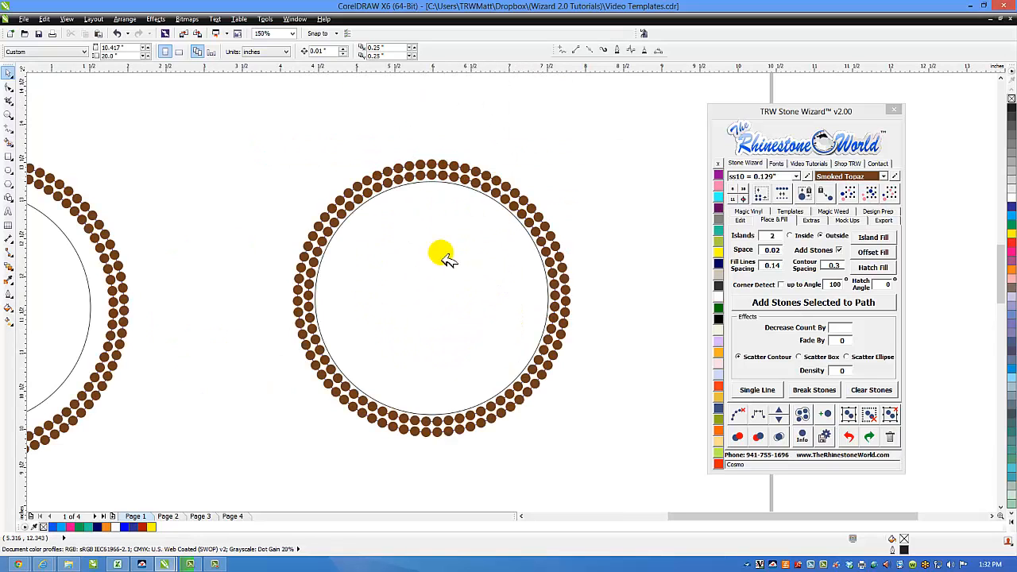
scroll(593, 258, down, 2)
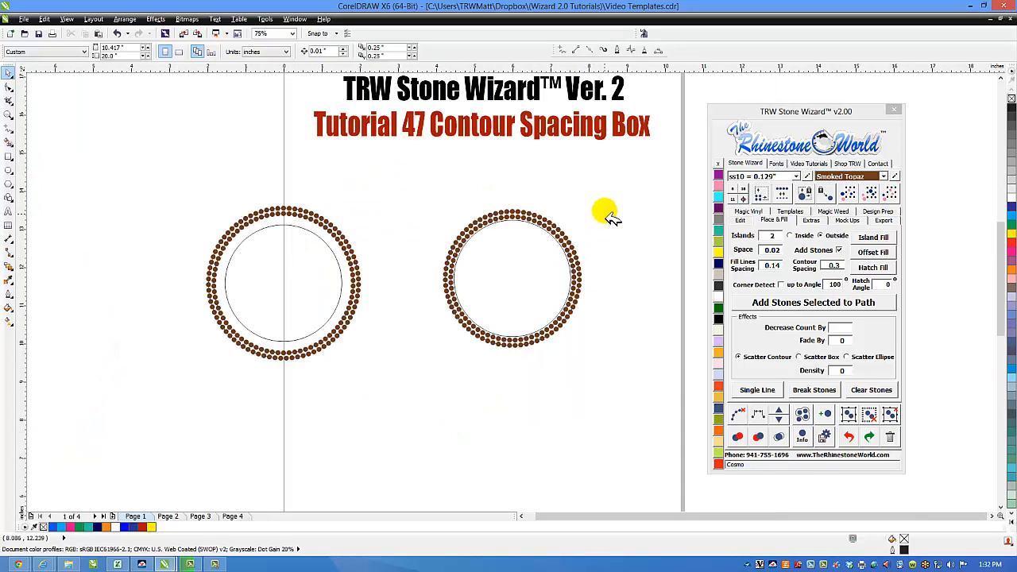
drag(606, 185, 181, 397)
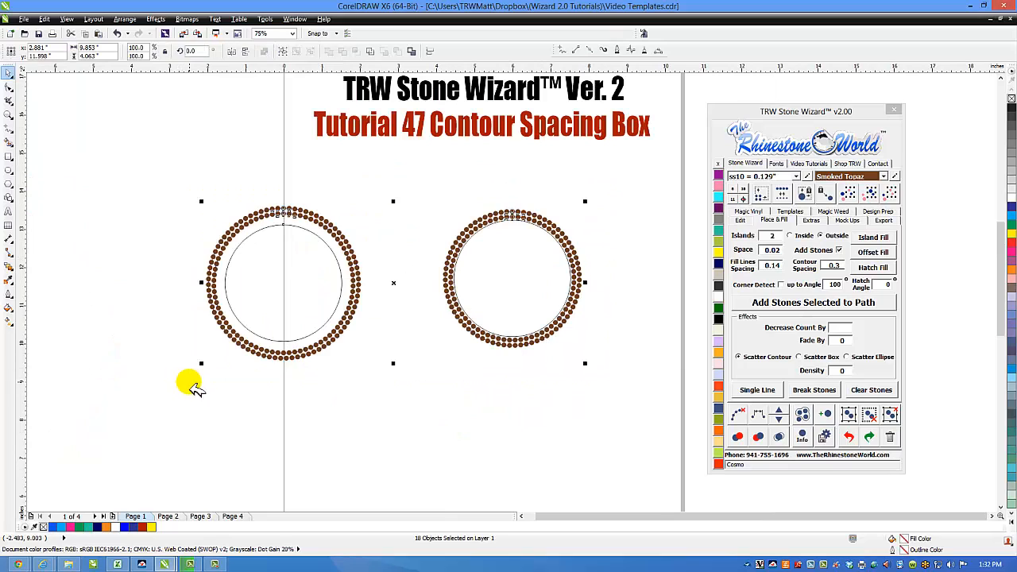
Step: Replace the ringed circles with the word BASEBALL and bring up the plugin's font list
key(Delete)
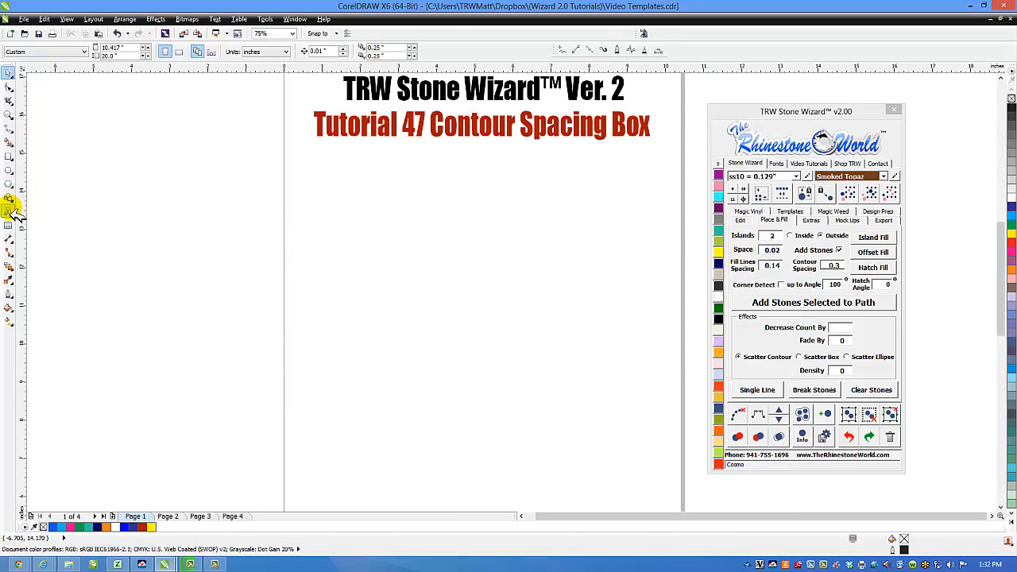
click(9, 210)
click(432, 274)
click(491, 290)
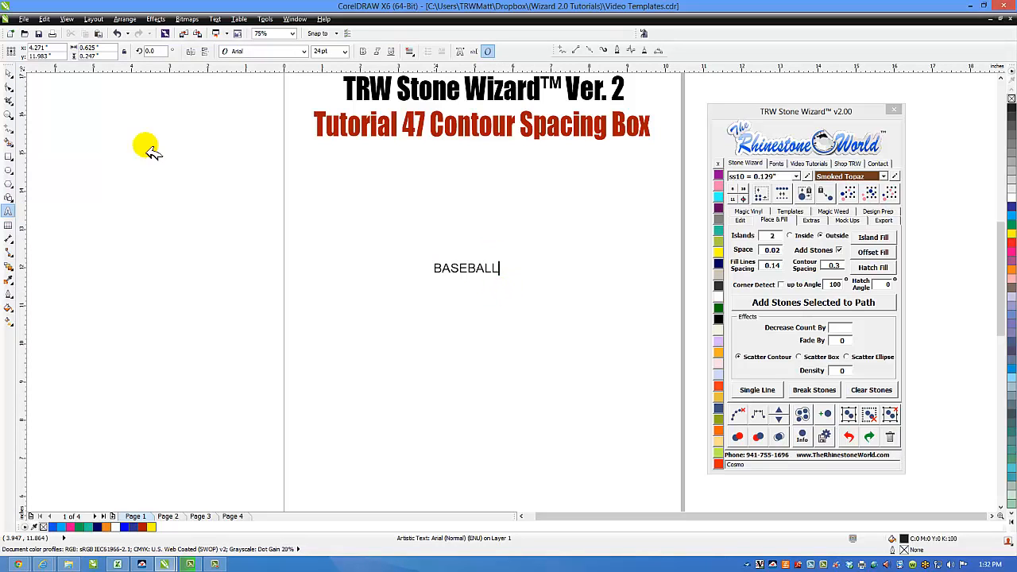
click(17, 78)
click(775, 162)
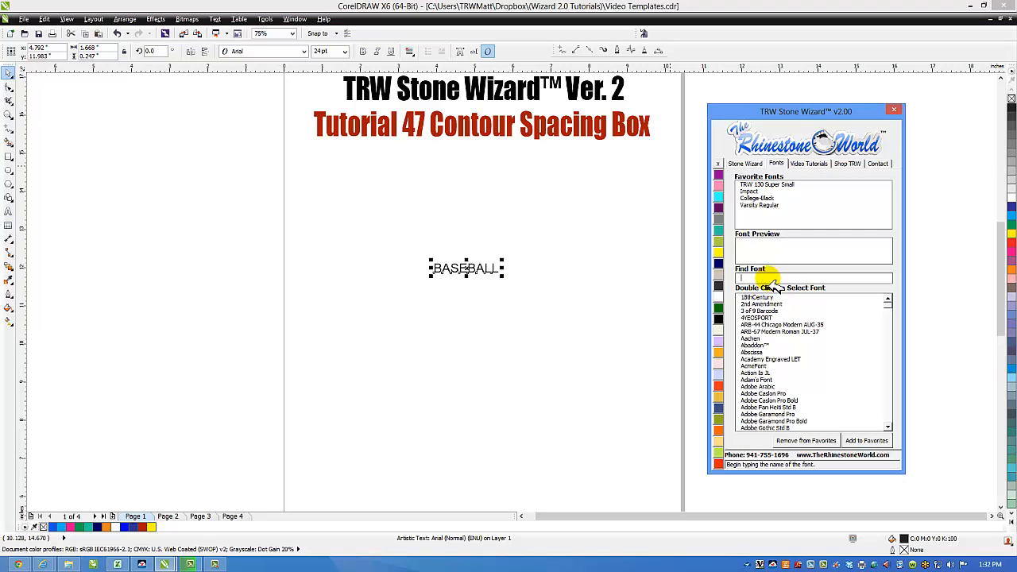
Step: Find and apply the Impact font to BASEBALL, then scale the text up across the page
text(imp)
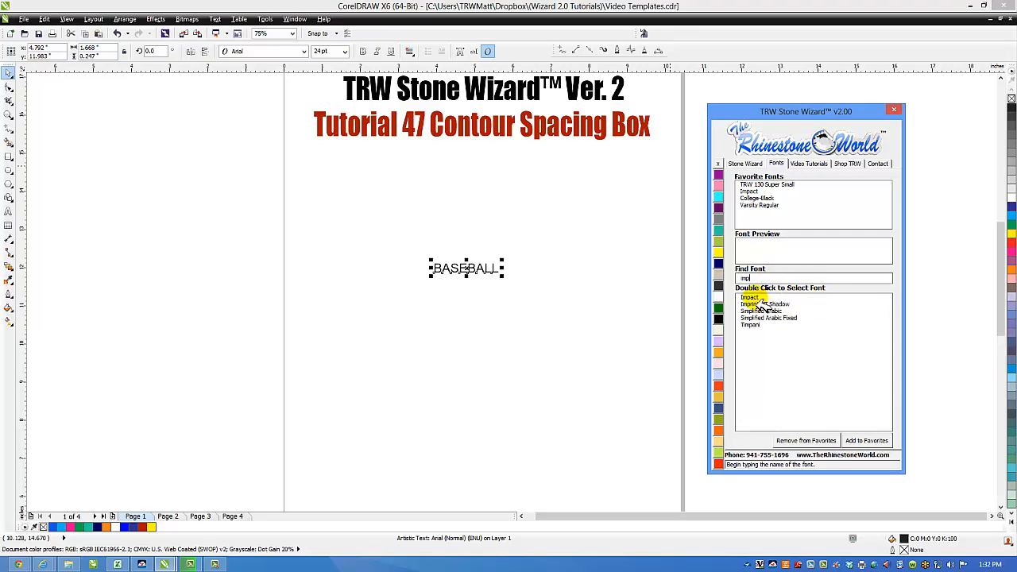
double_click(749, 297)
click(479, 274)
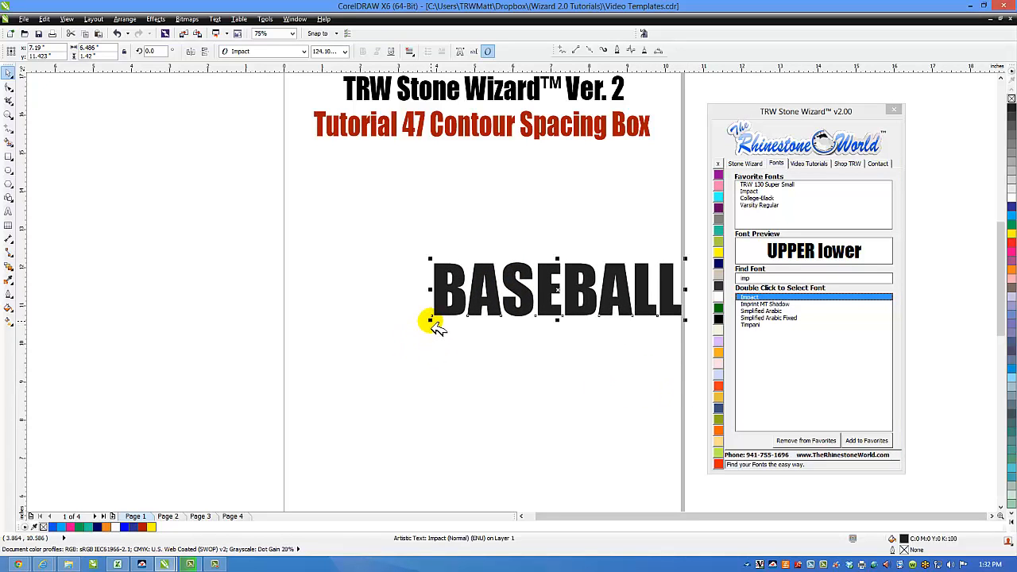
drag(431, 320, 347, 365)
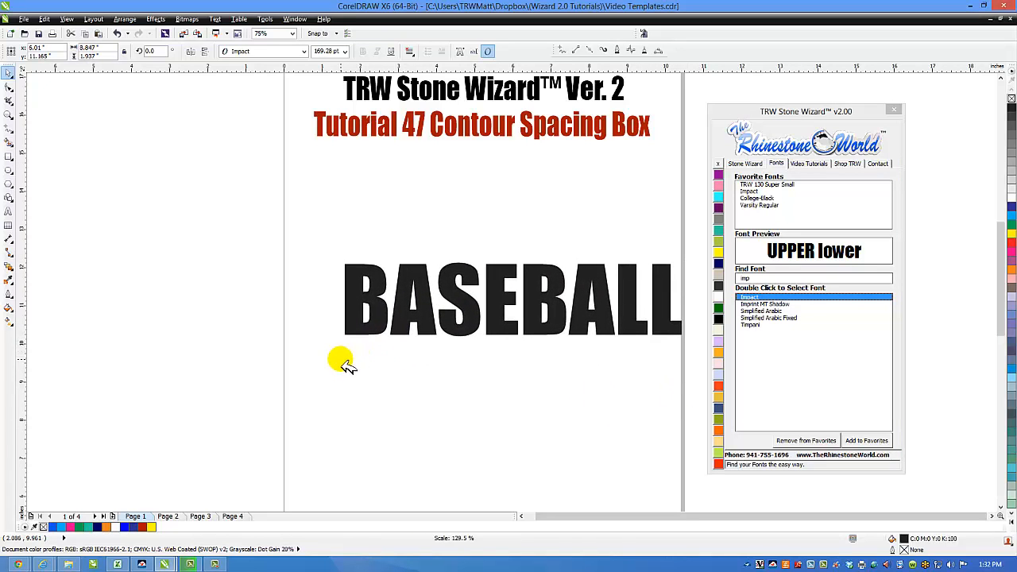
Step: Outline BASEBALL with one ring of stones using Contour Spacing 0.09 and Islands 1
click(744, 165)
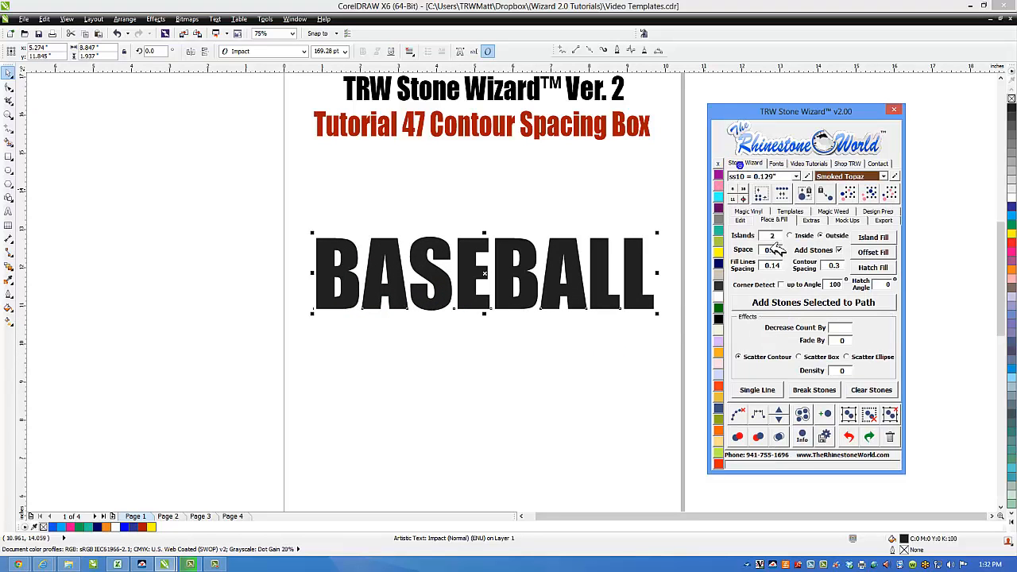
click(844, 268)
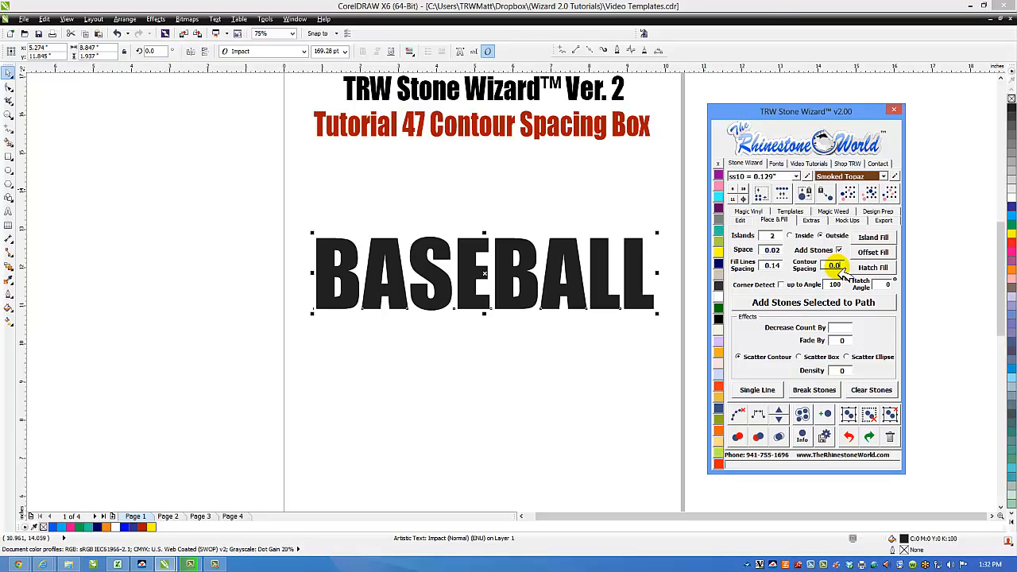
click(636, 278)
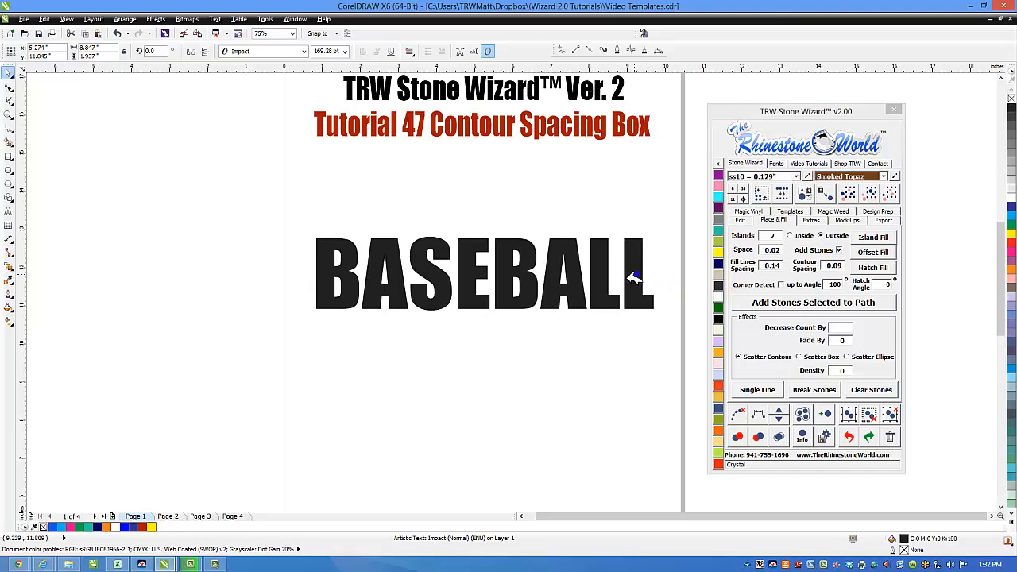
click(768, 237)
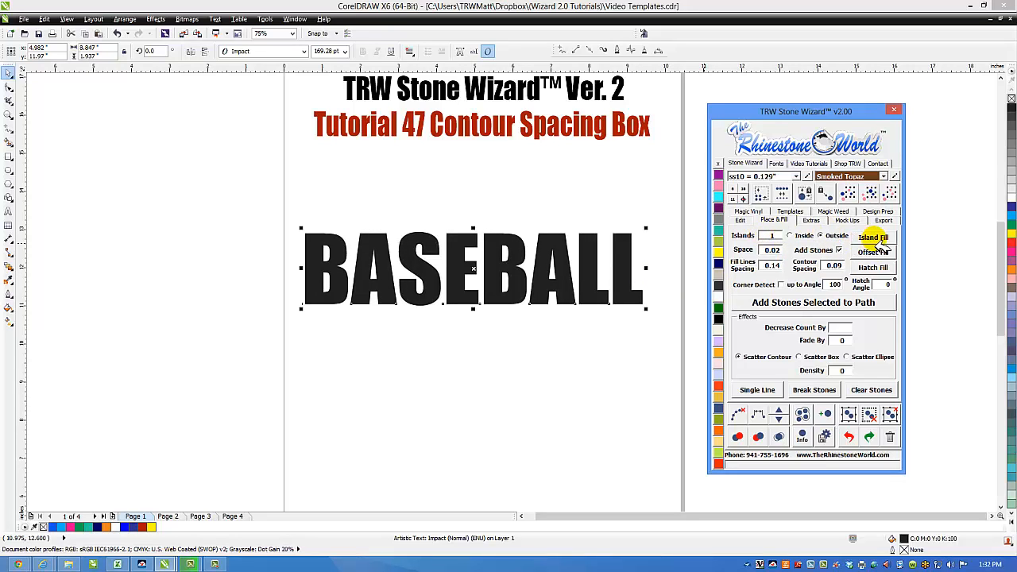
click(876, 240)
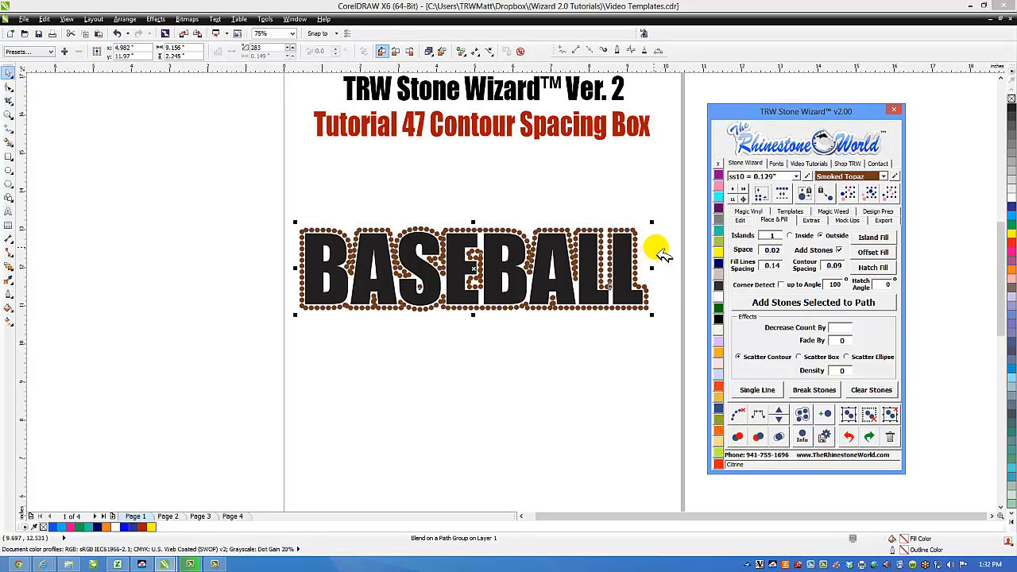
Step: Remove the stones from BASEBALL and turn on Corner Detect
click(852, 439)
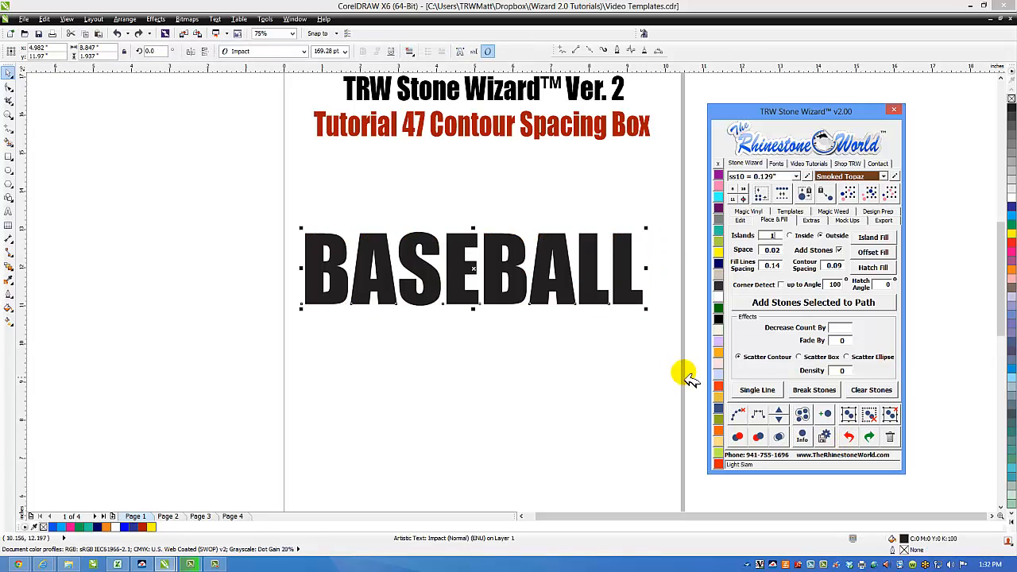
click(645, 316)
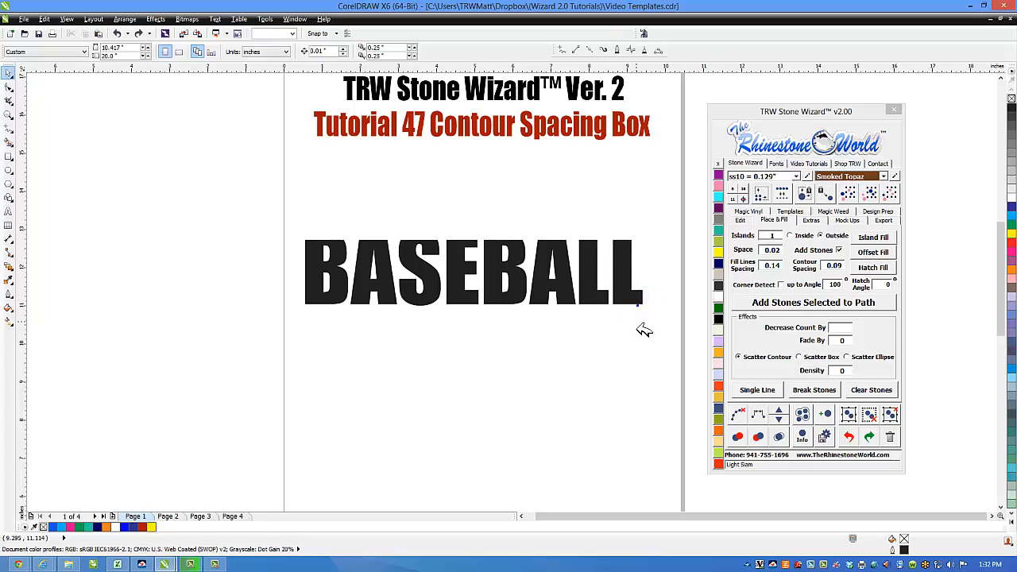
key(ctrl+z)
click(645, 321)
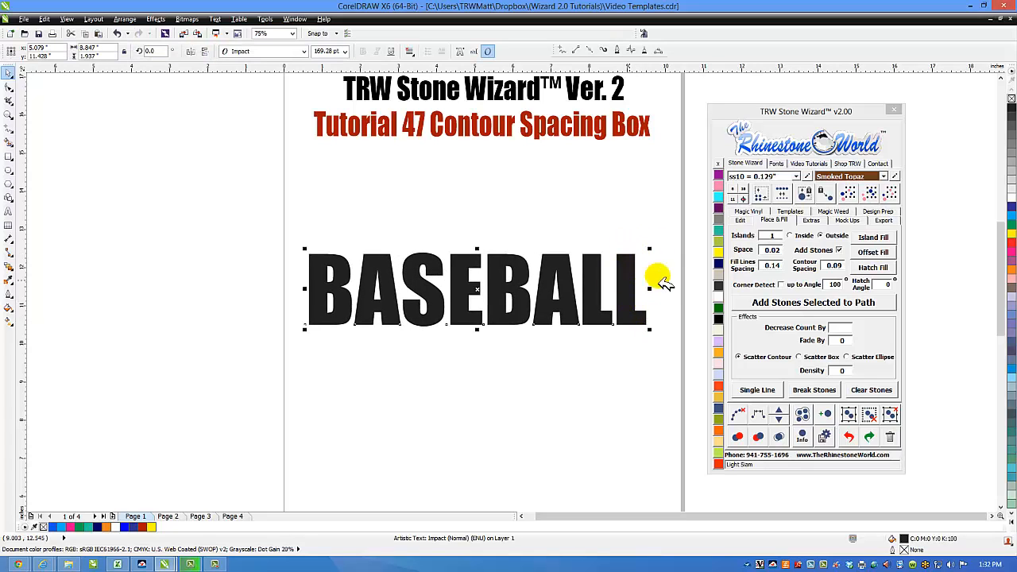
click(783, 286)
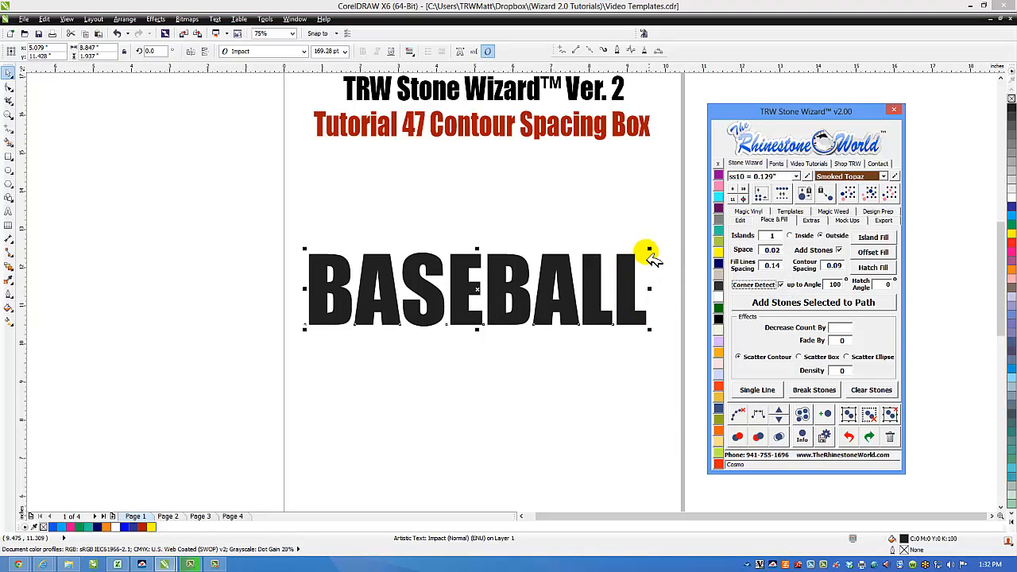
Step: Enlarge and reposition BASEBALL, test a stone contour with Island Fill, then undo it
drag(650, 249, 692, 226)
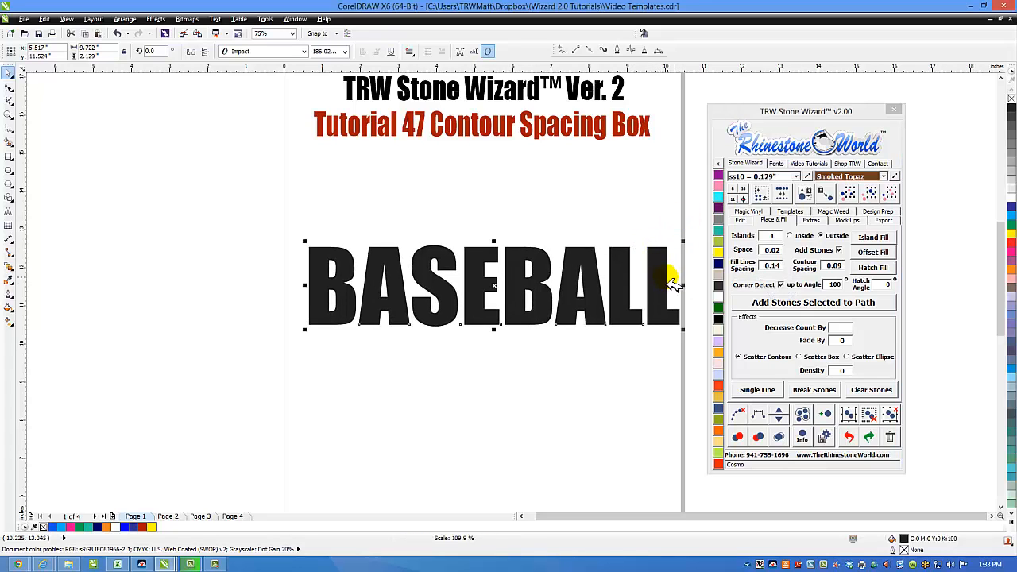
drag(665, 282, 644, 275)
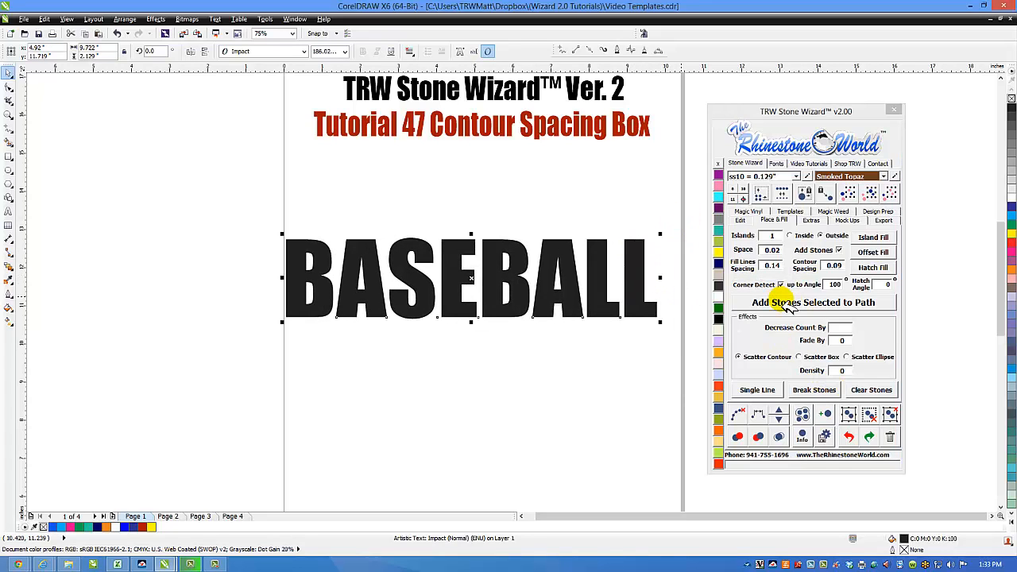
click(876, 240)
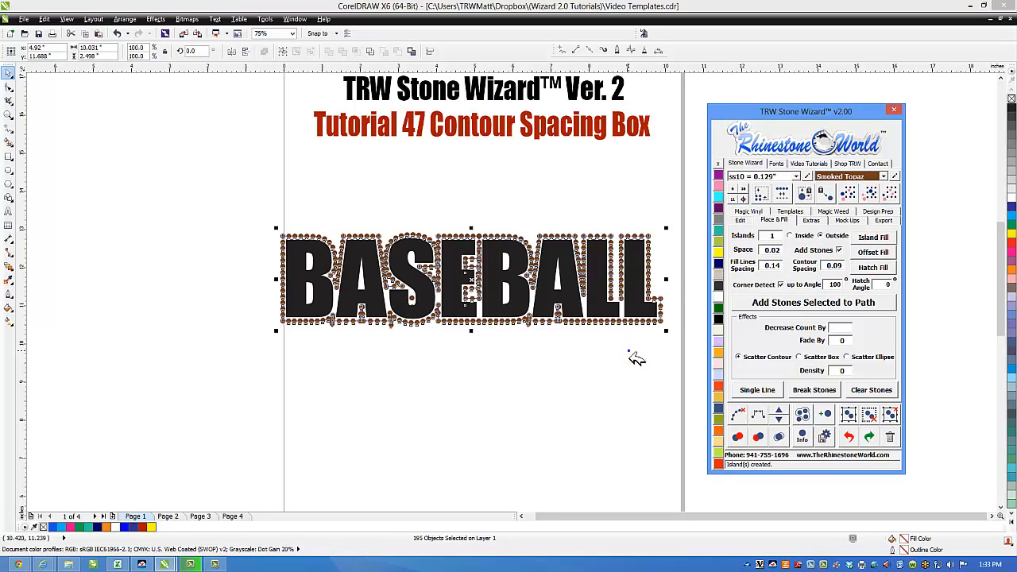
click(649, 252)
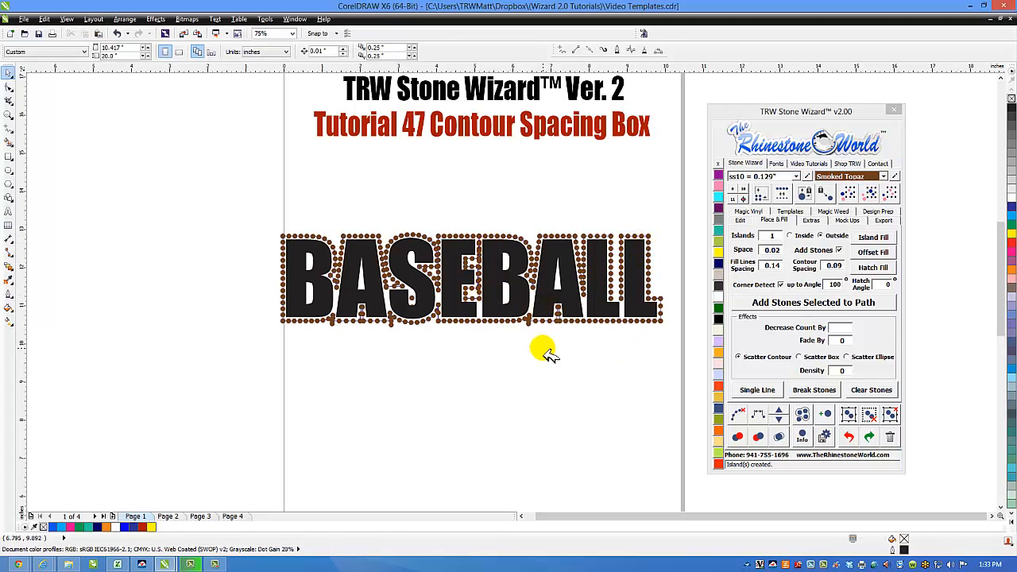
click(854, 443)
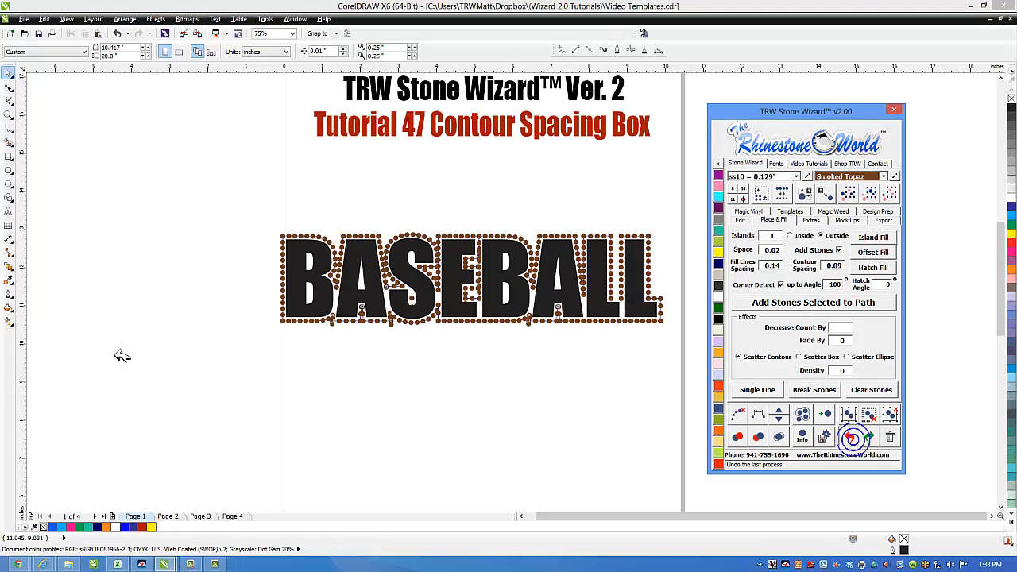
Step: Shift BASEBALL up and right and create a plain contour shape around it with Add Stones off
click(649, 304)
drag(648, 297, 656, 287)
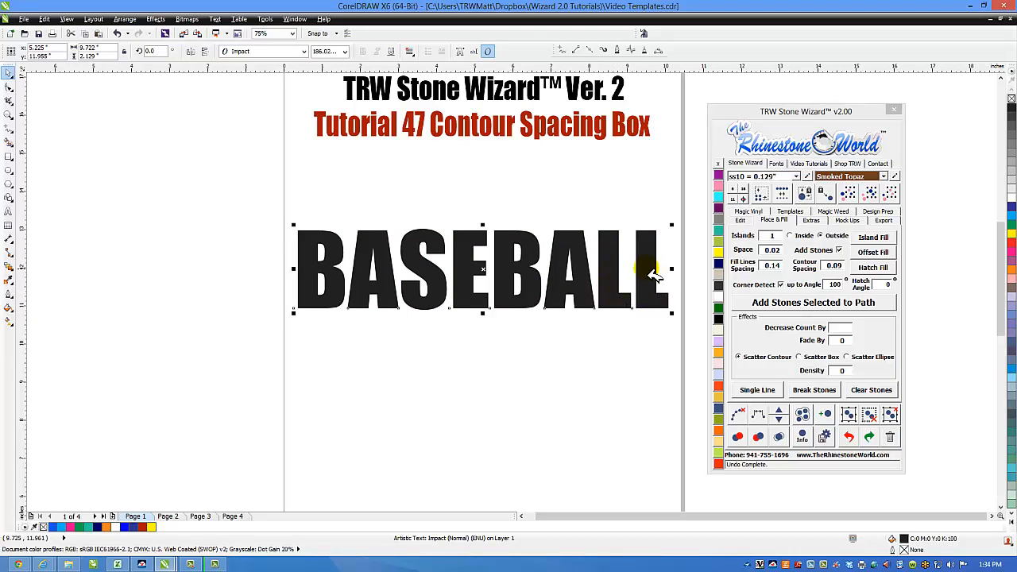
click(845, 250)
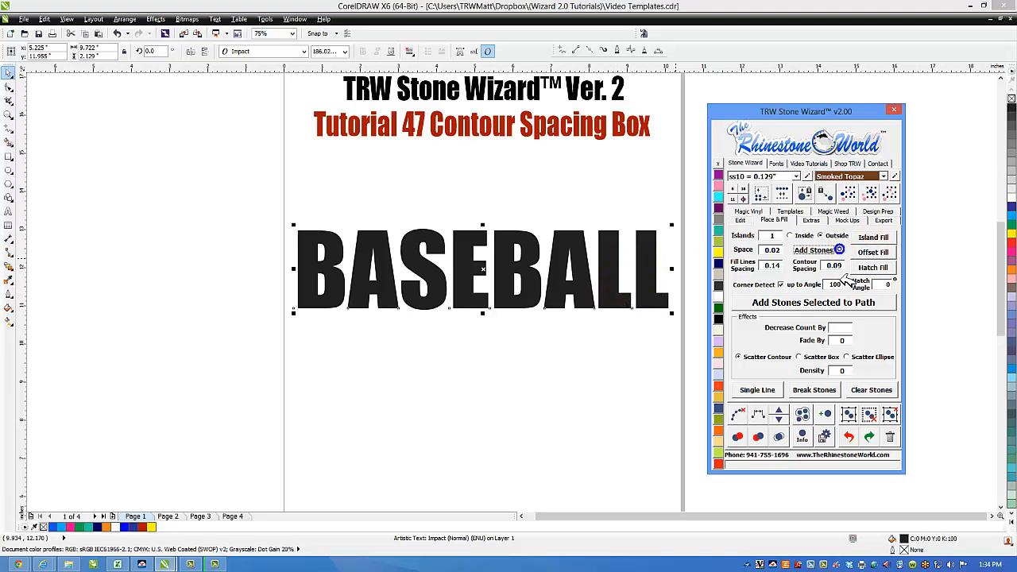
click(877, 240)
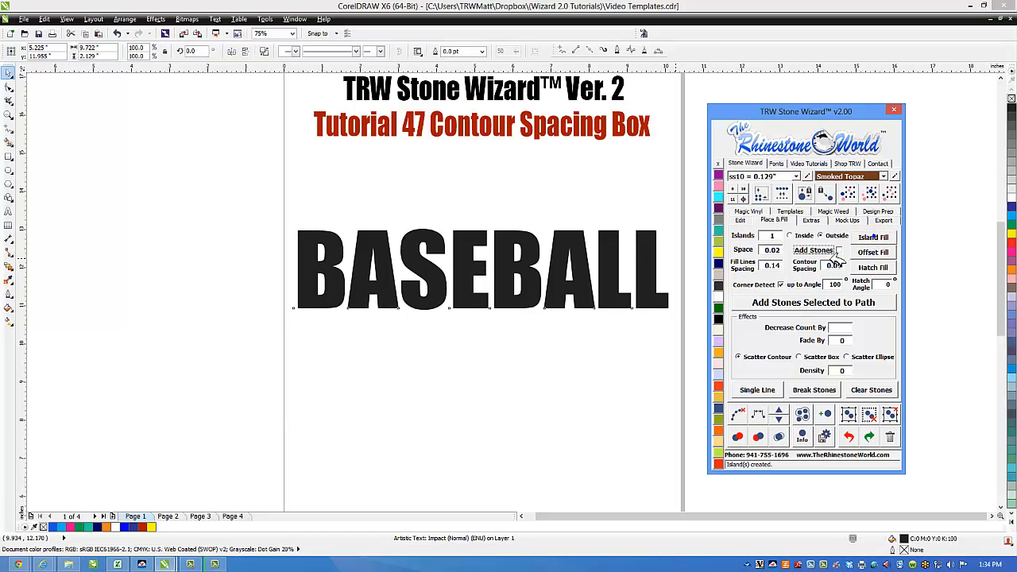
Step: Fill the contour shape Light Orange and remove its outline
scroll(665, 244, up, 2)
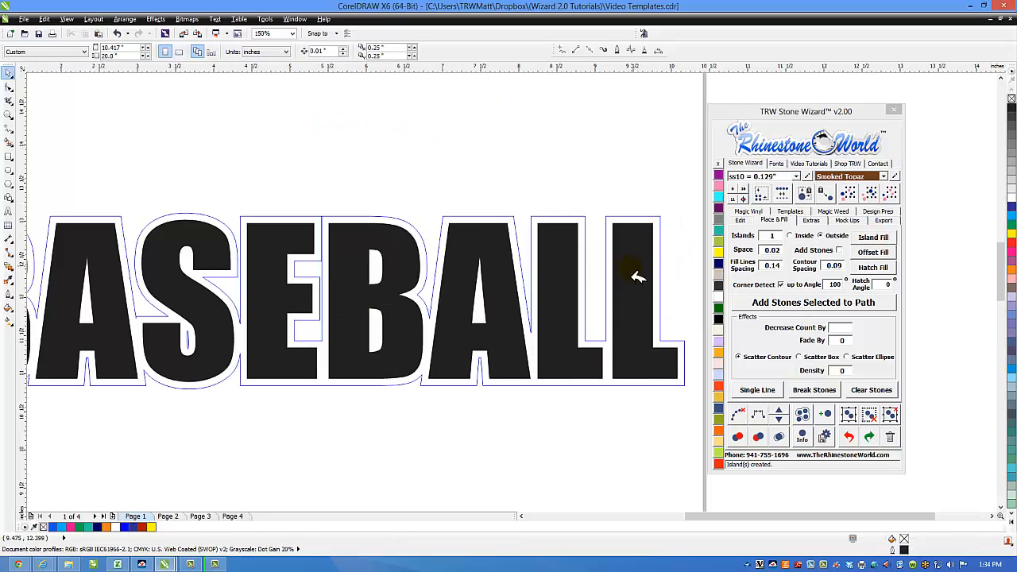
click(659, 277)
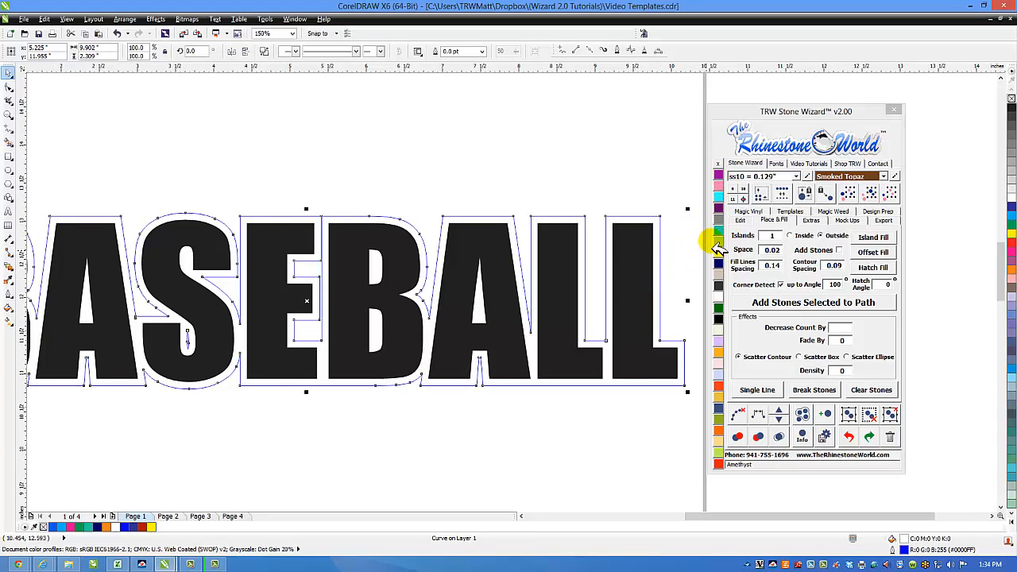
click(718, 352)
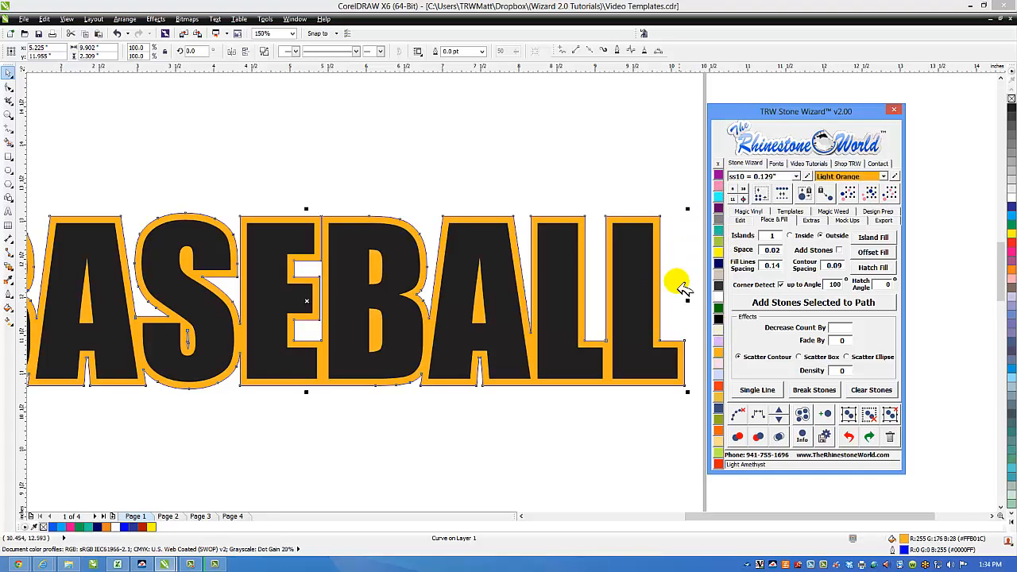
right_click(718, 165)
click(627, 194)
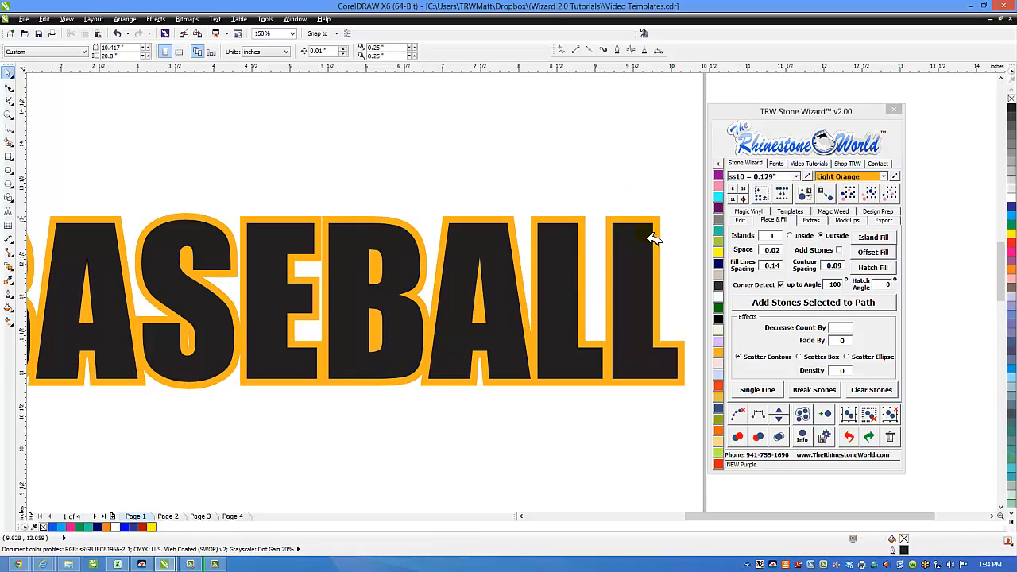
scroll(647, 270, down, 4)
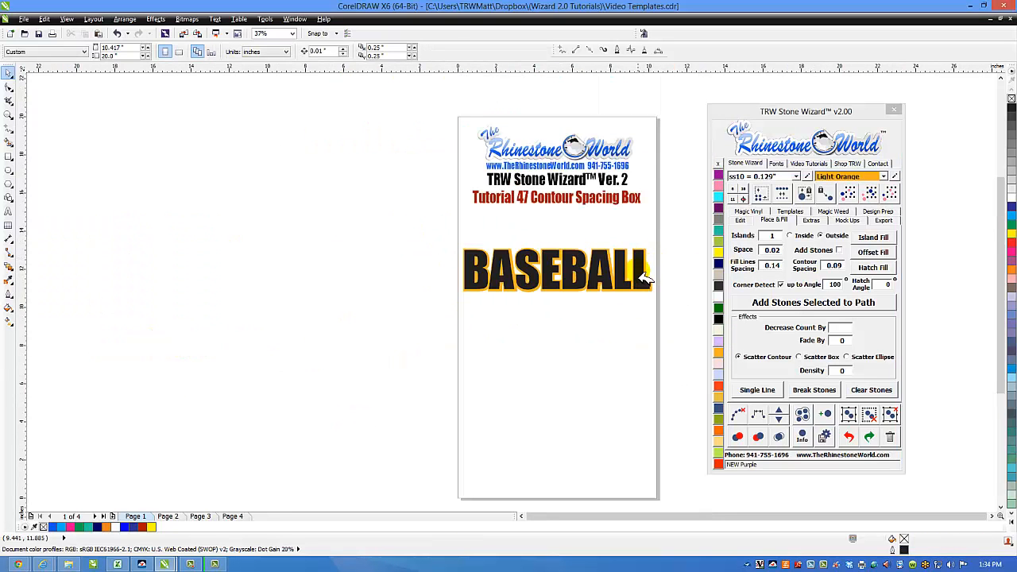
Step: Try pulling the black text off the orange contour, then undo the move
scroll(639, 273, up, 1)
drag(639, 273, 605, 341)
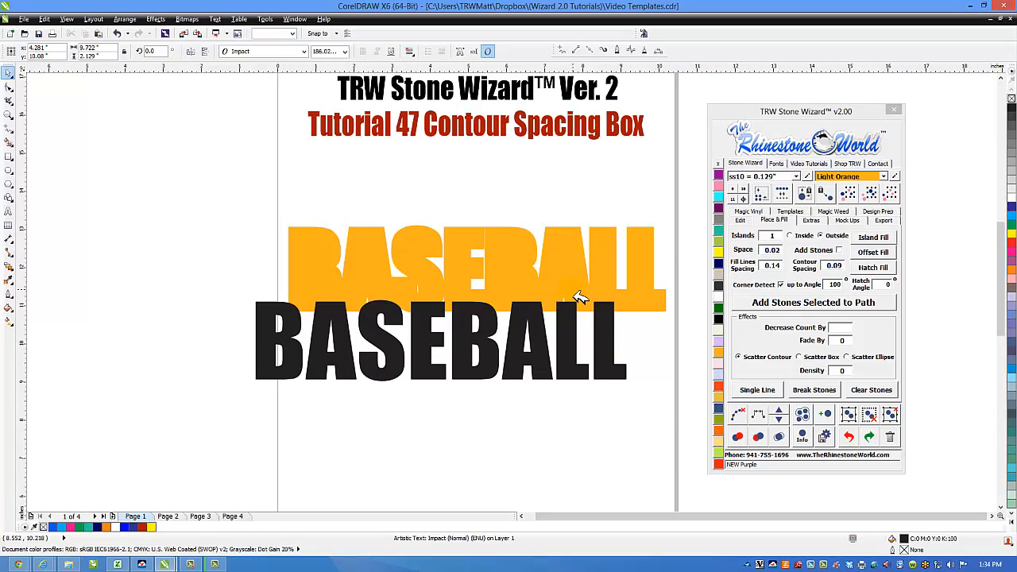
key(ctrl+z)
click(591, 341)
click(673, 218)
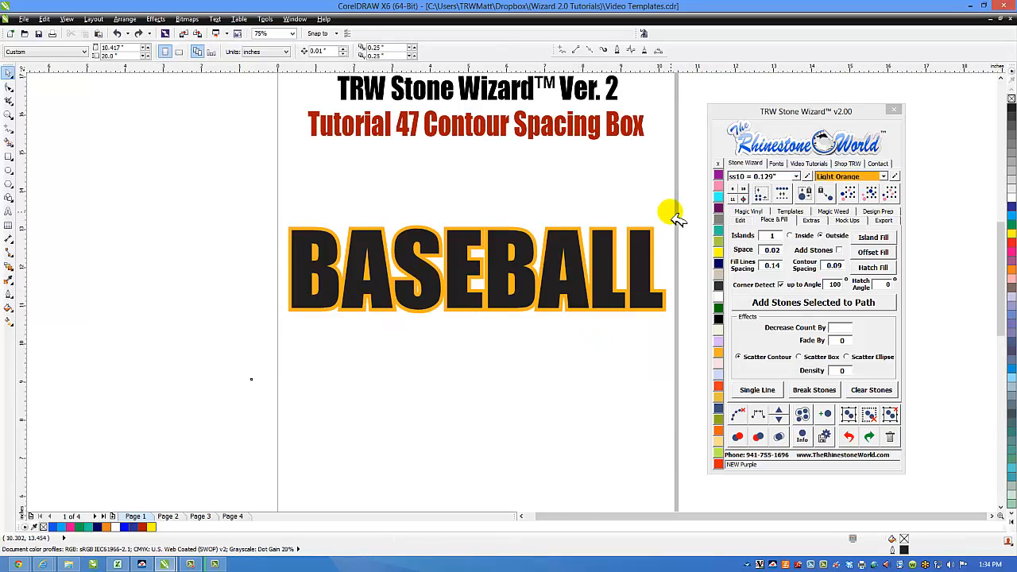
Step: Duplicate BASEBALL with its orange contour below the original and reselect the upper one
drag(677, 207, 209, 335)
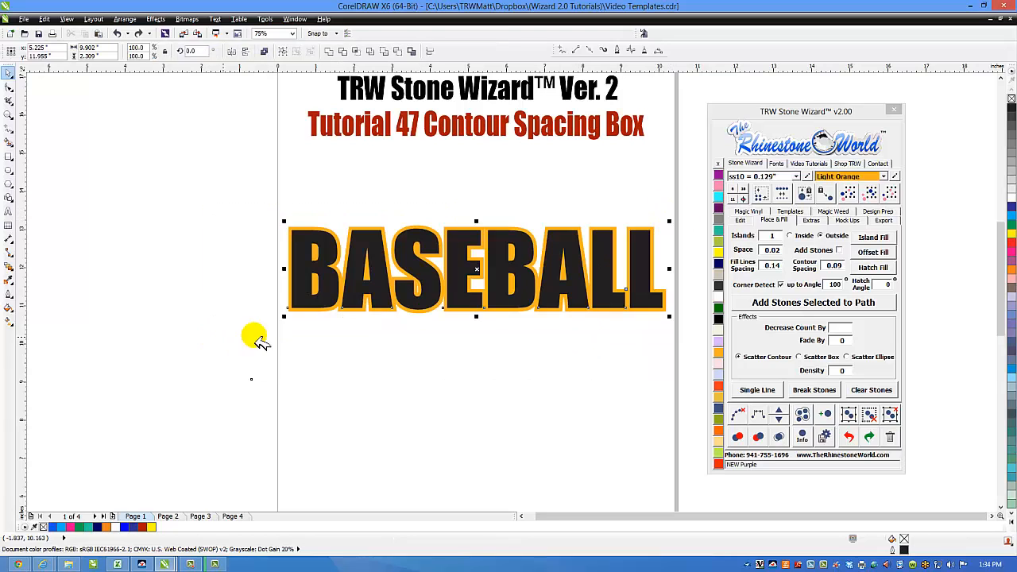
drag(570, 274, 570, 413)
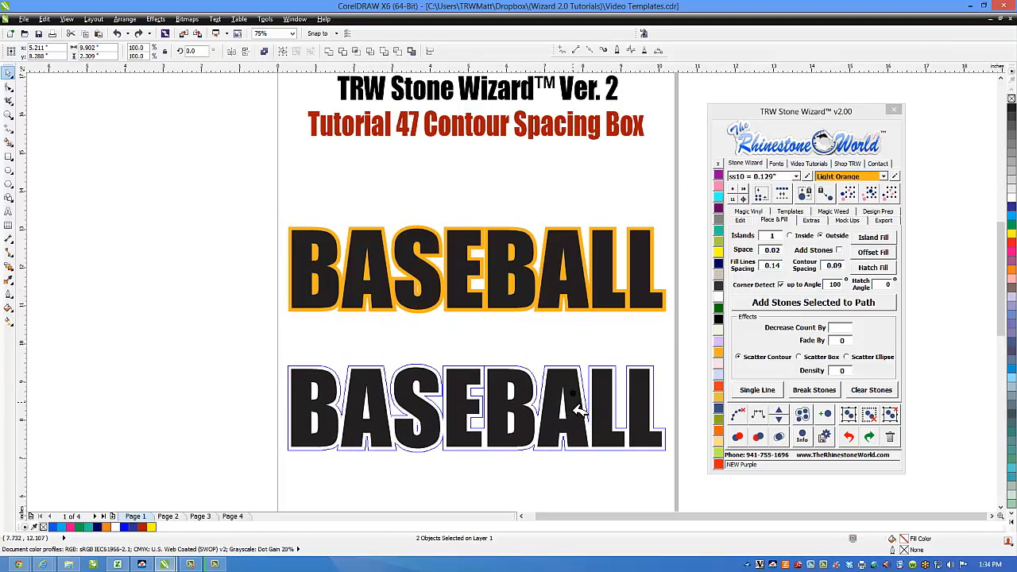
drag(665, 211, 238, 341)
Step: Give the upper BASEBALL copy a Magic Trap in Cherry glitter as a test, then delete that copy
click(741, 221)
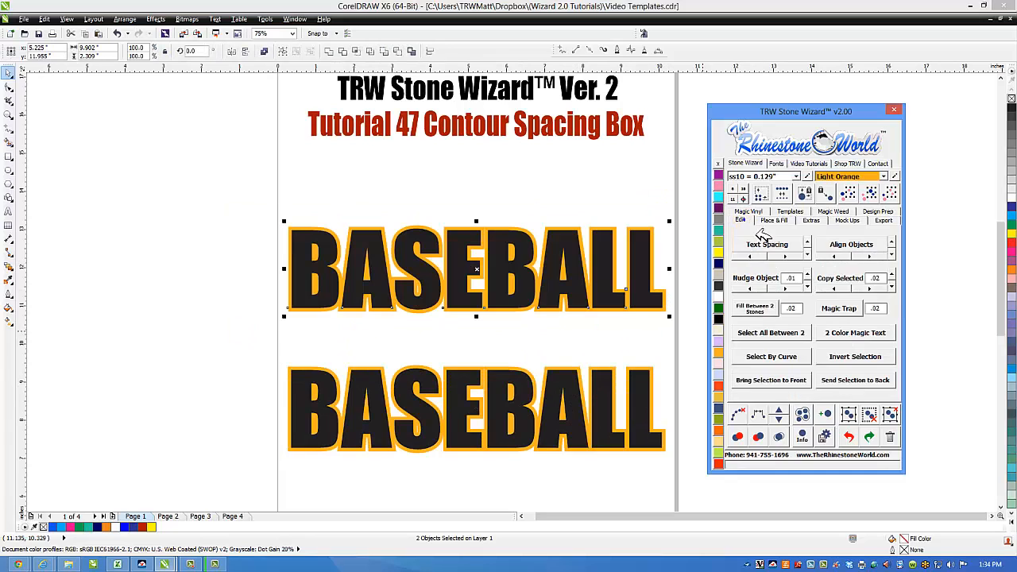
click(843, 309)
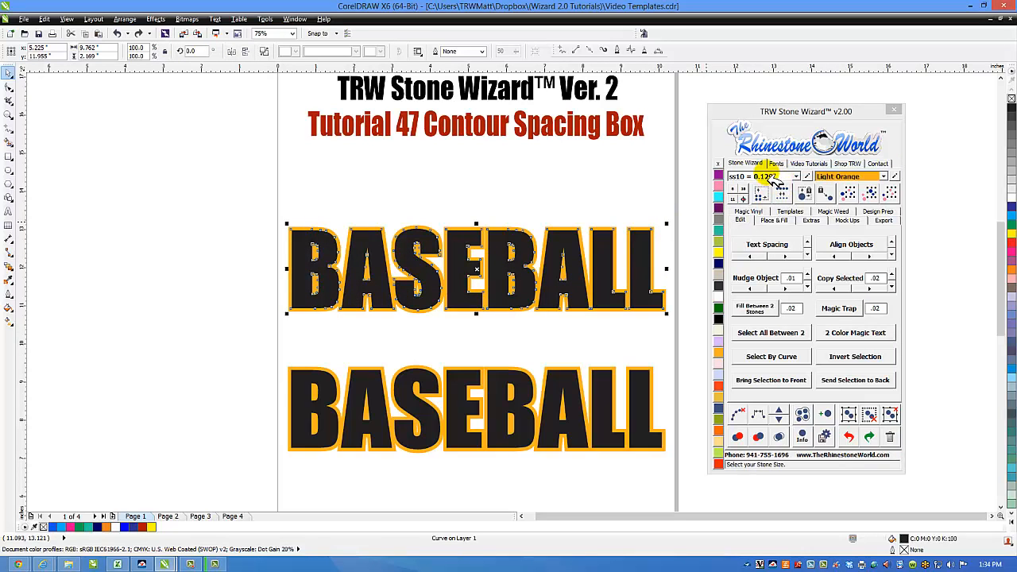
click(752, 212)
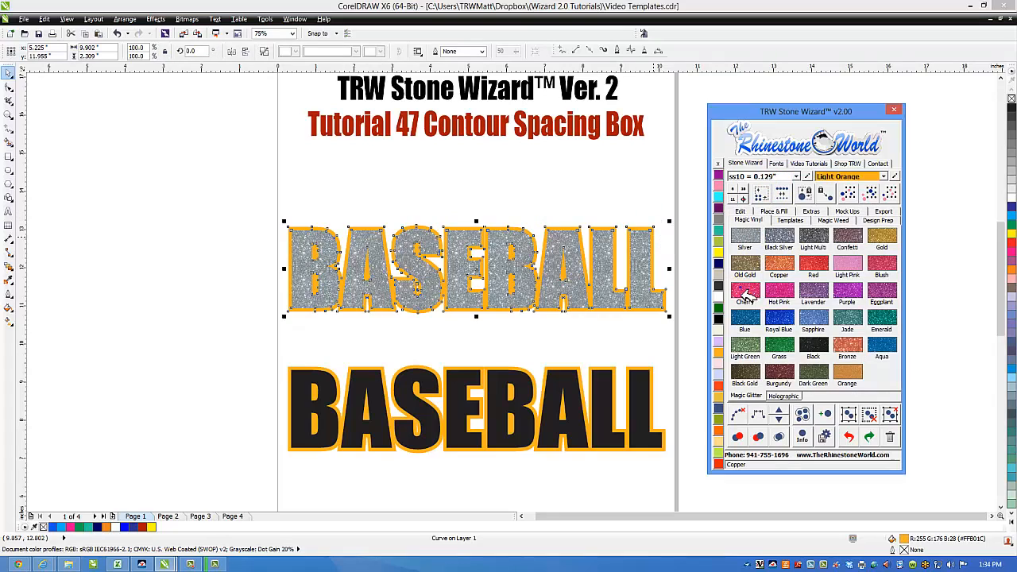
click(745, 295)
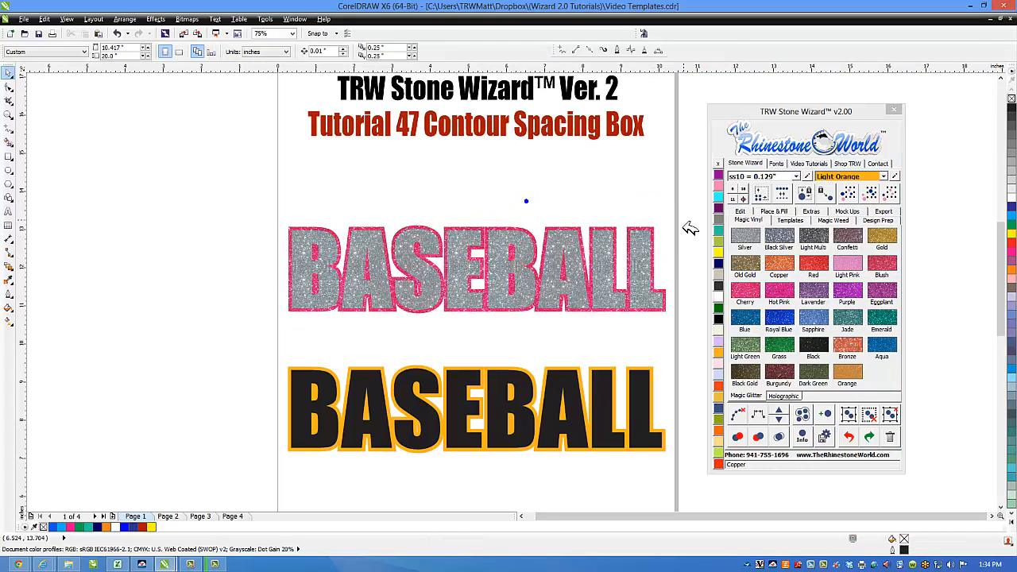
mouse_move(675, 197)
mouse_down()
mouse_move(288, 358)
mouse_move(644, 472)
mouse_move(676, 472)
mouse_up()
key(Delete)
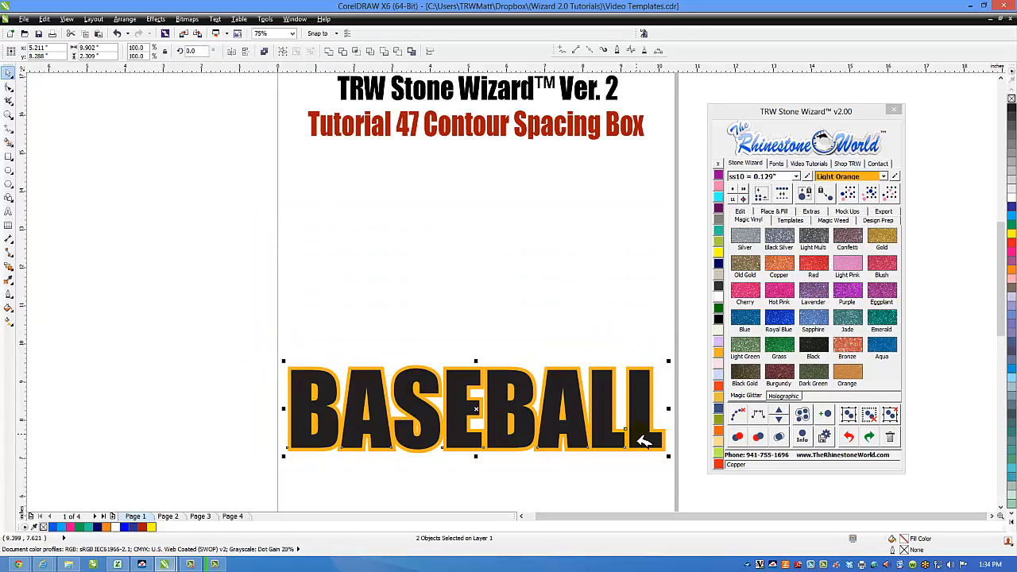
Step: Move BASEBALL up the page and delete its orange contour
drag(636, 434, 634, 317)
click(635, 351)
click(663, 334)
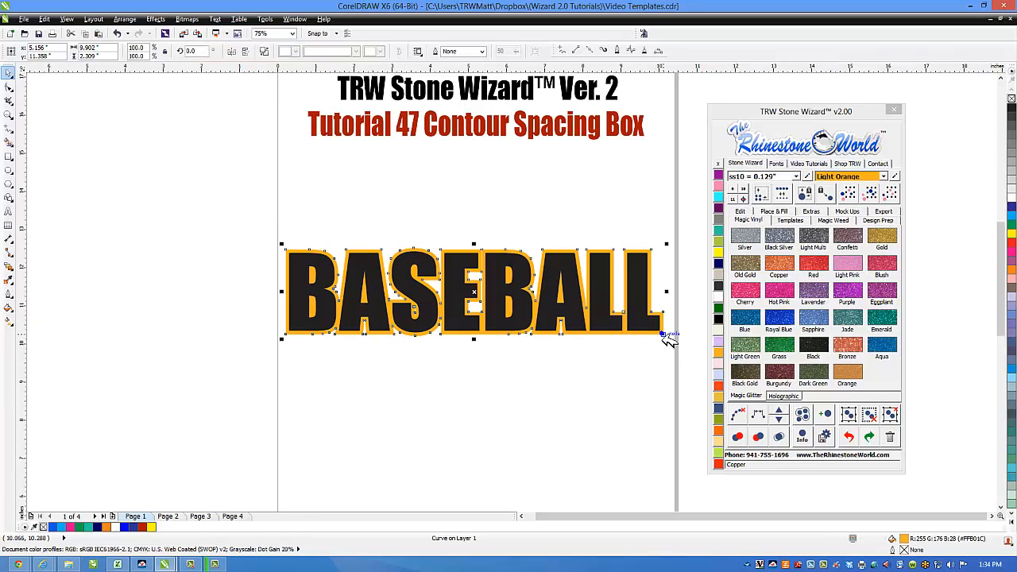
key(Delete)
click(645, 328)
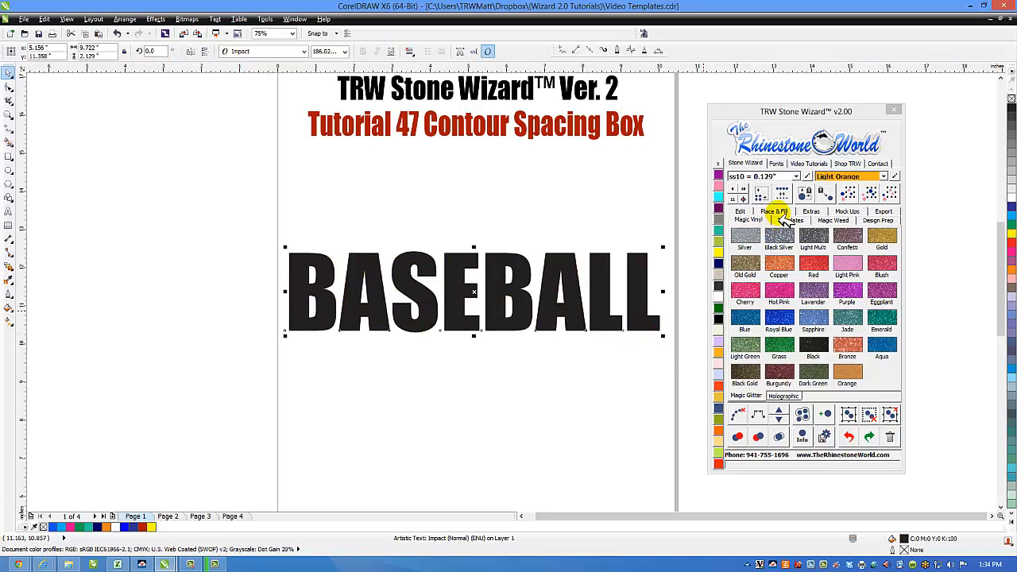
Step: Add an Offset Fill contour: inner ring TRW Pink with no outline, outer ring teal Blue Zircon
click(776, 212)
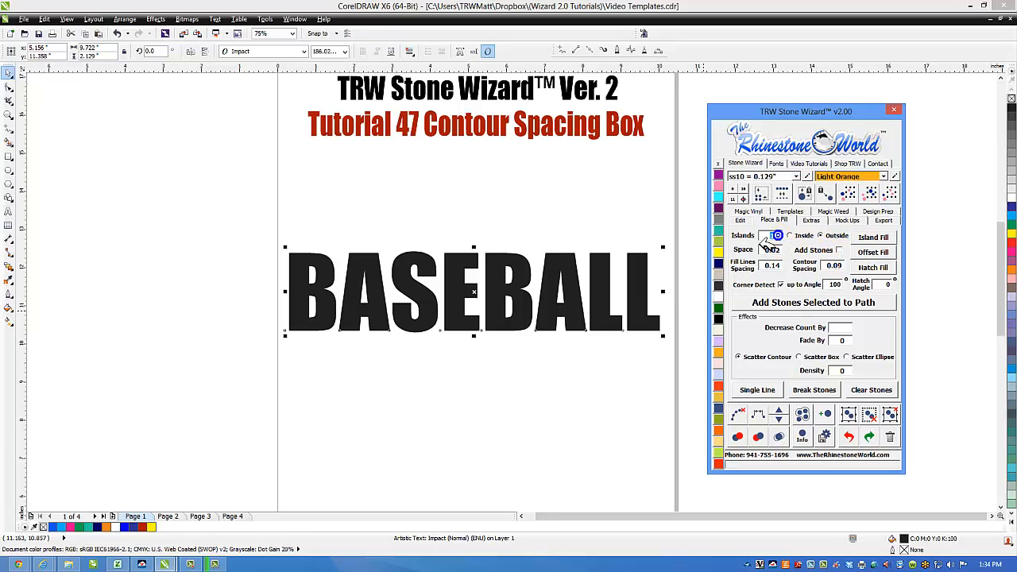
click(877, 249)
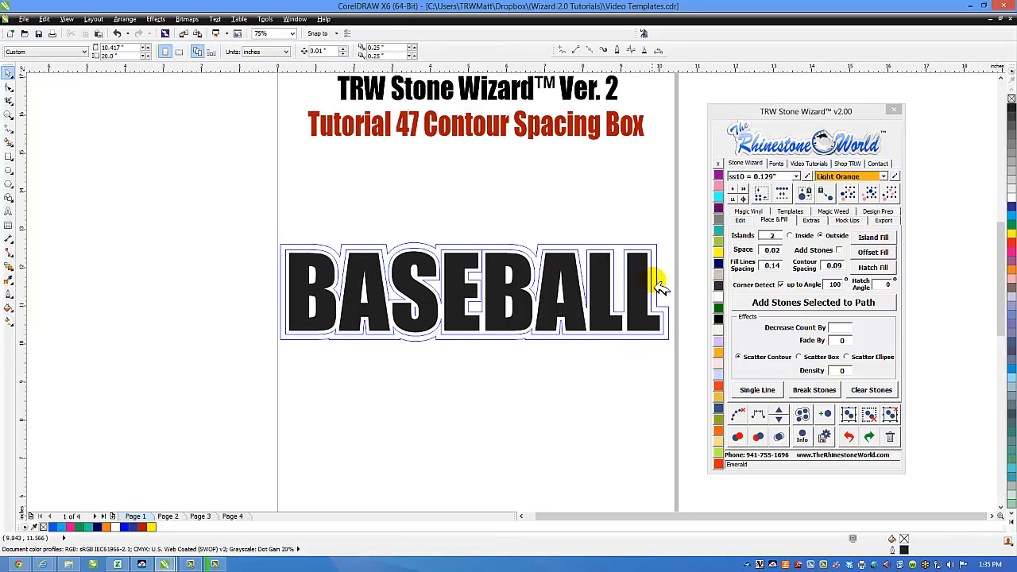
scroll(659, 284, up, 2)
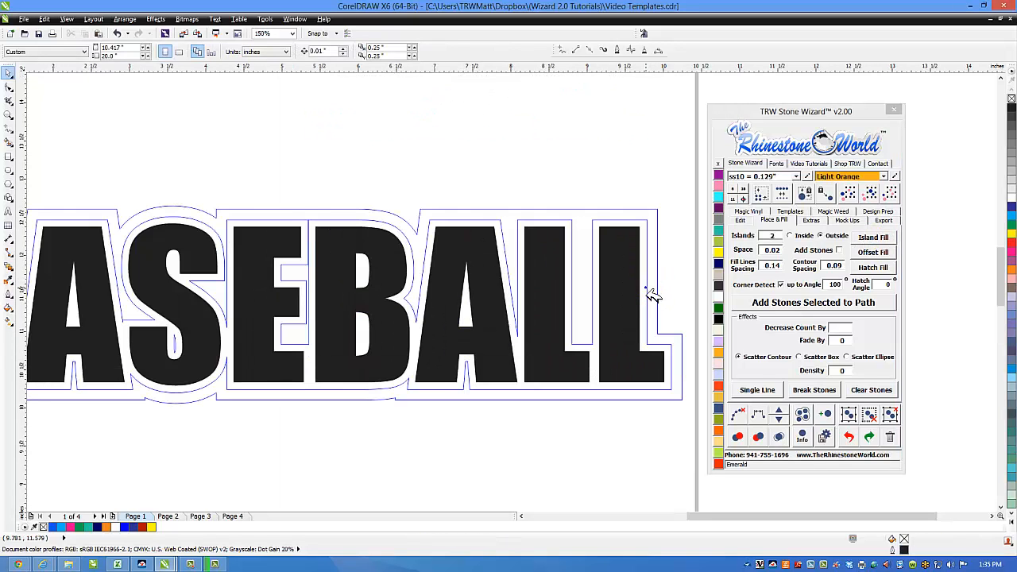
click(651, 294)
click(718, 186)
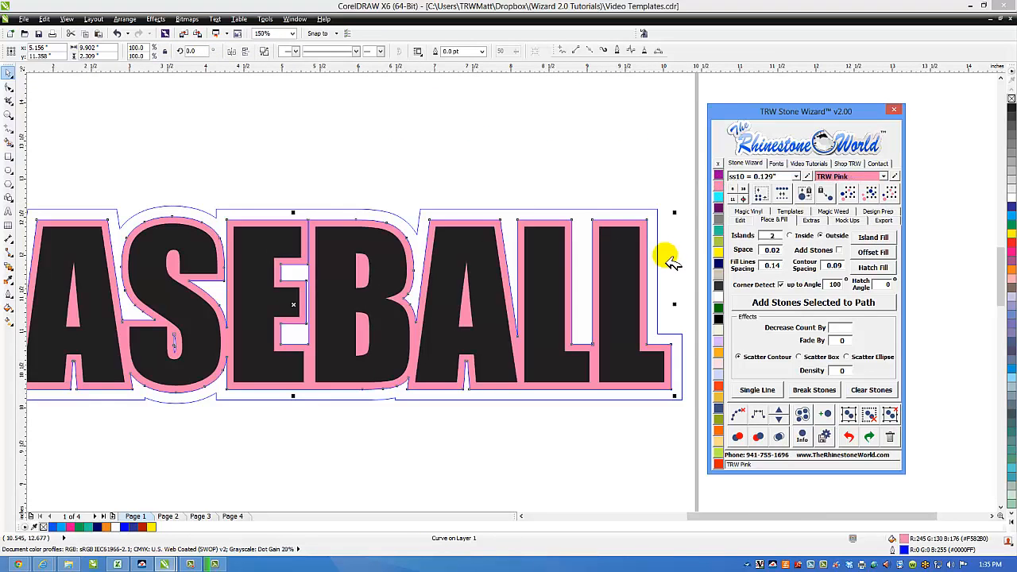
right_click(718, 163)
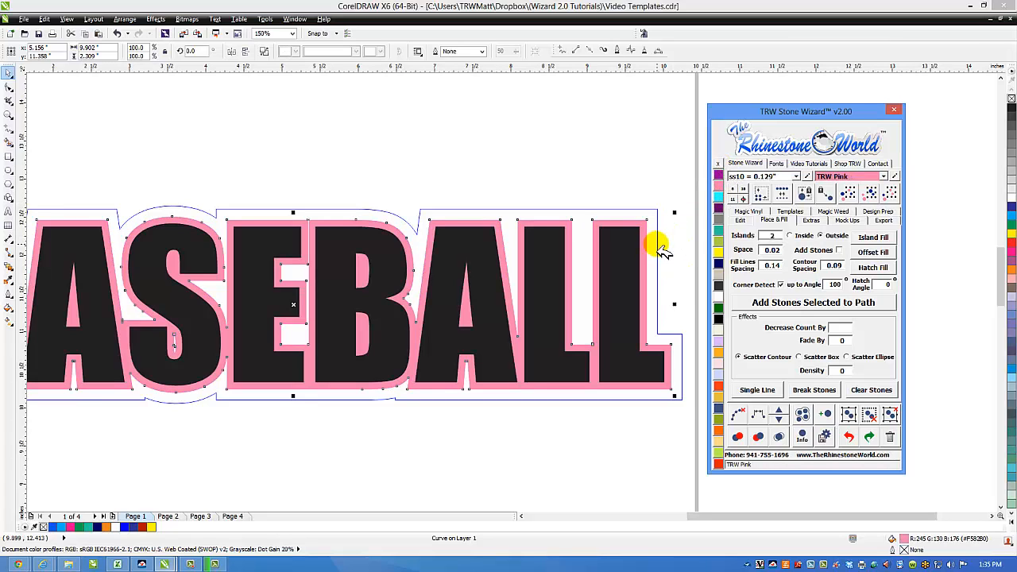
click(661, 249)
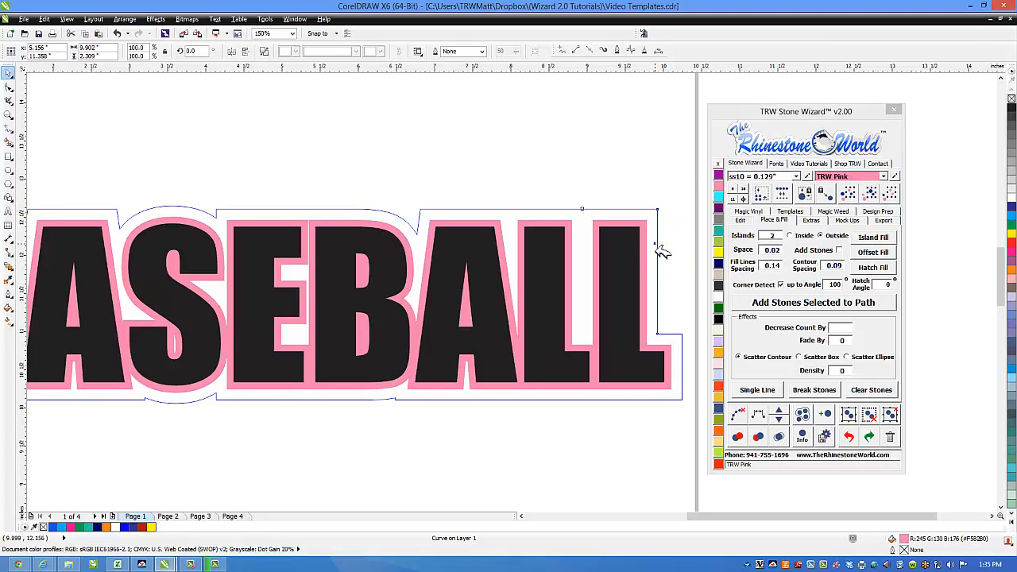
click(718, 229)
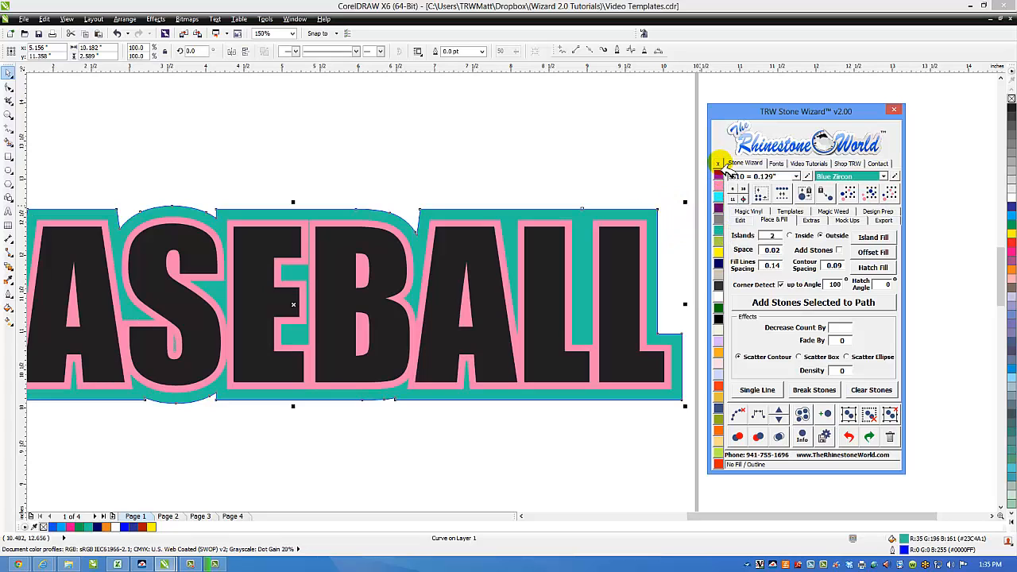
click(617, 185)
scroll(617, 193, down, 2)
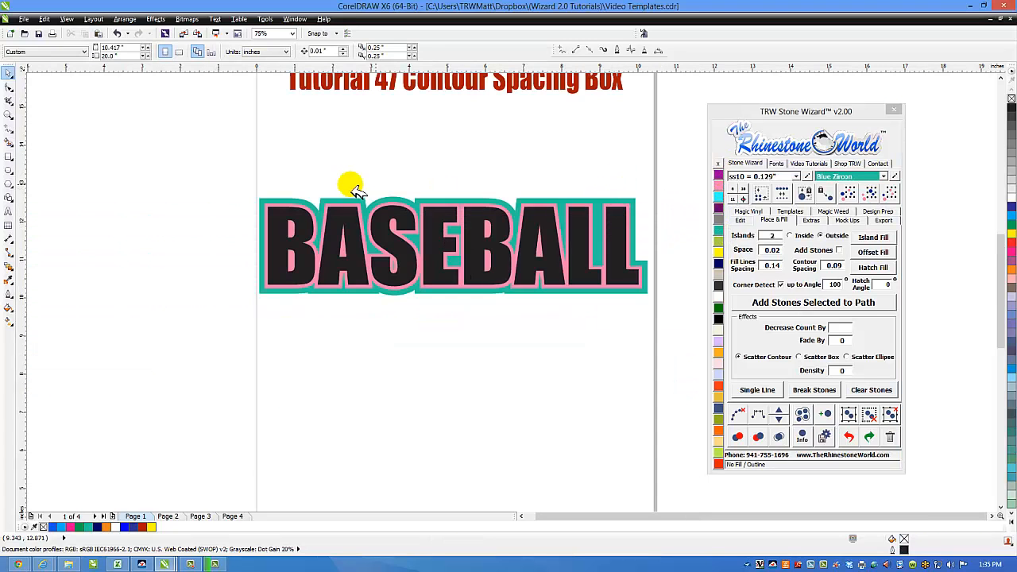
Step: Fill the BASEBALL letters with Silver glitter and give them a Hot Pink trap outline
click(503, 250)
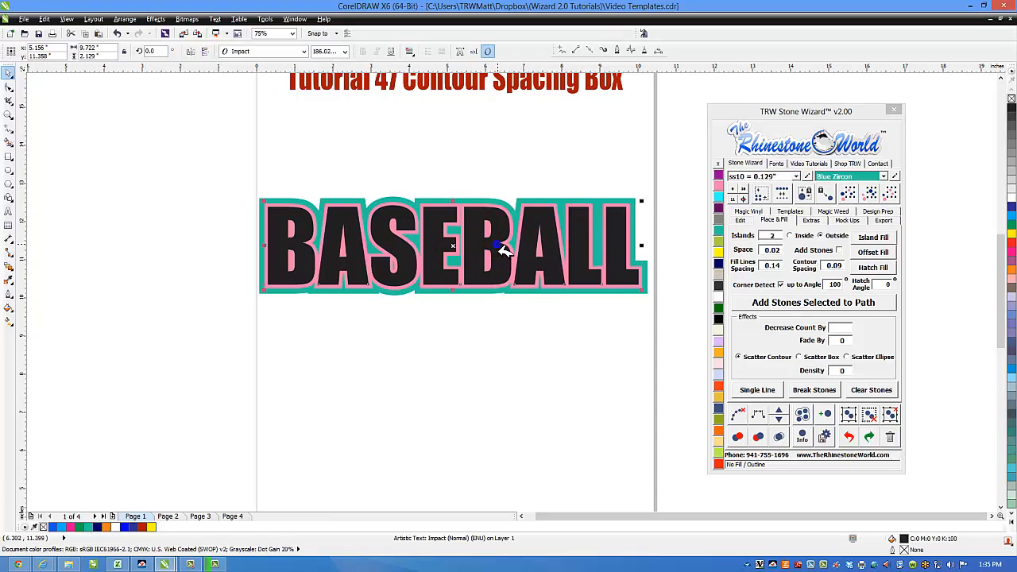
click(541, 324)
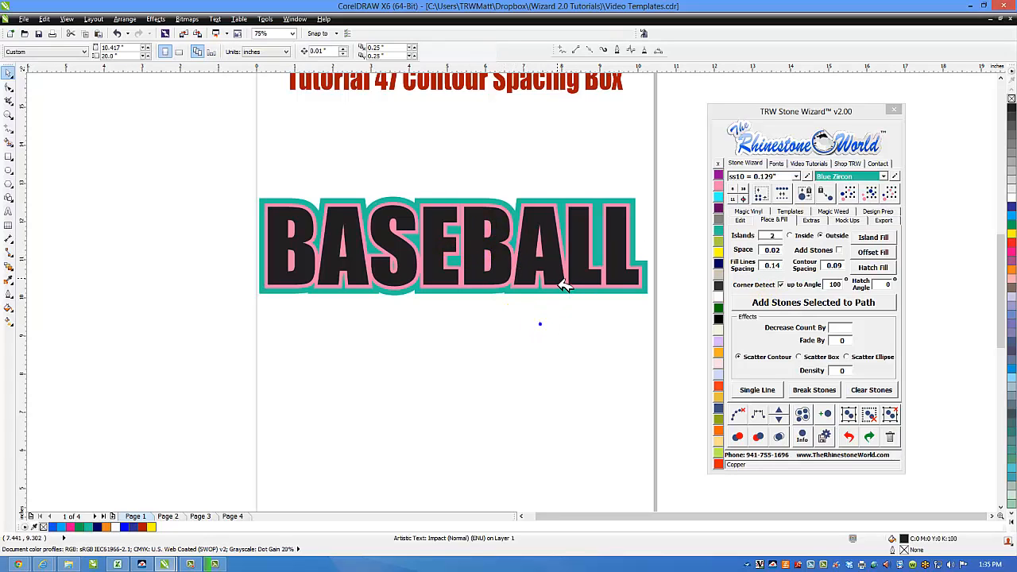
click(558, 273)
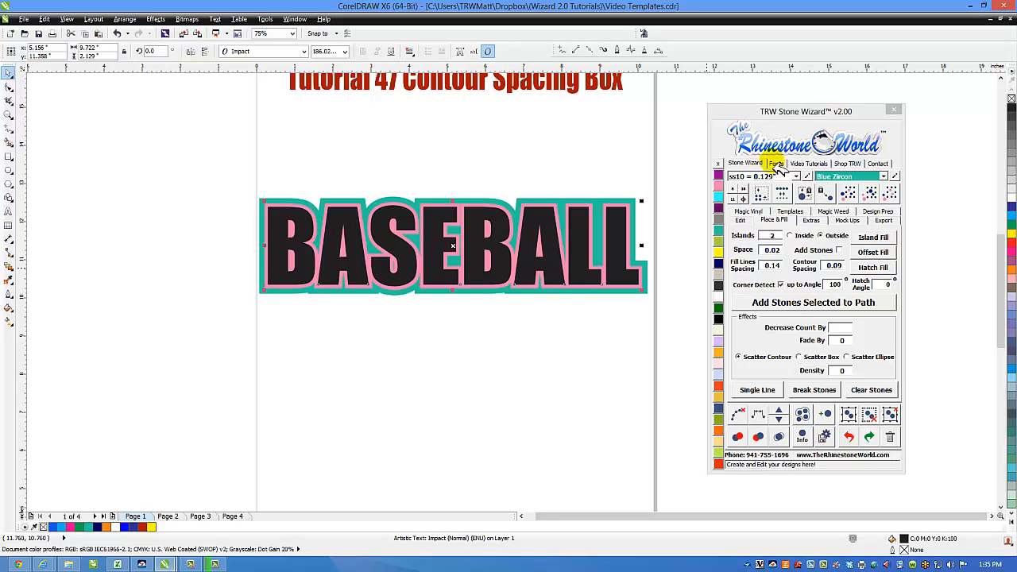
click(747, 213)
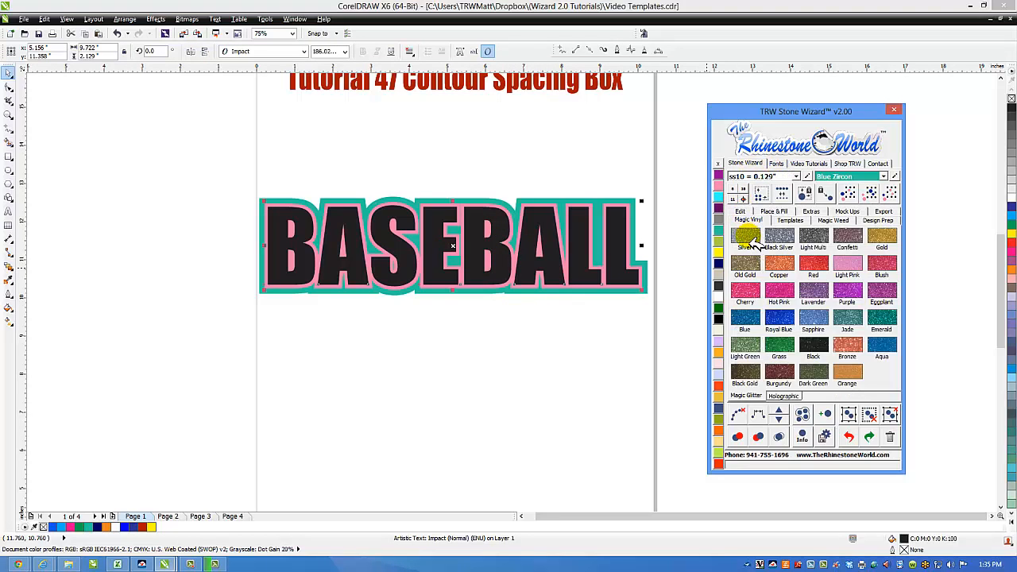
click(751, 244)
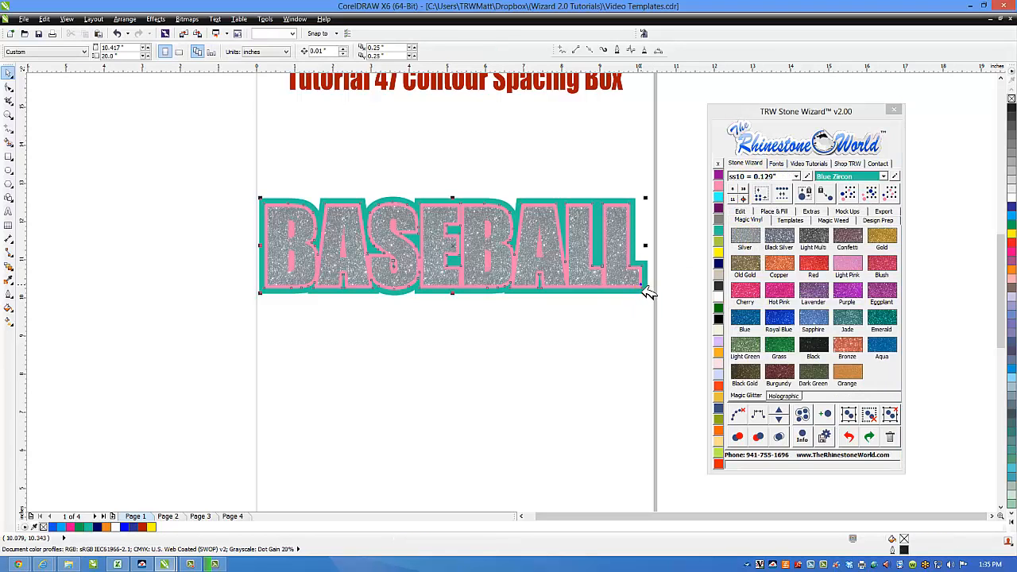
click(778, 294)
Step: Make the outer contour Black glitter after trying silver shades
click(653, 296)
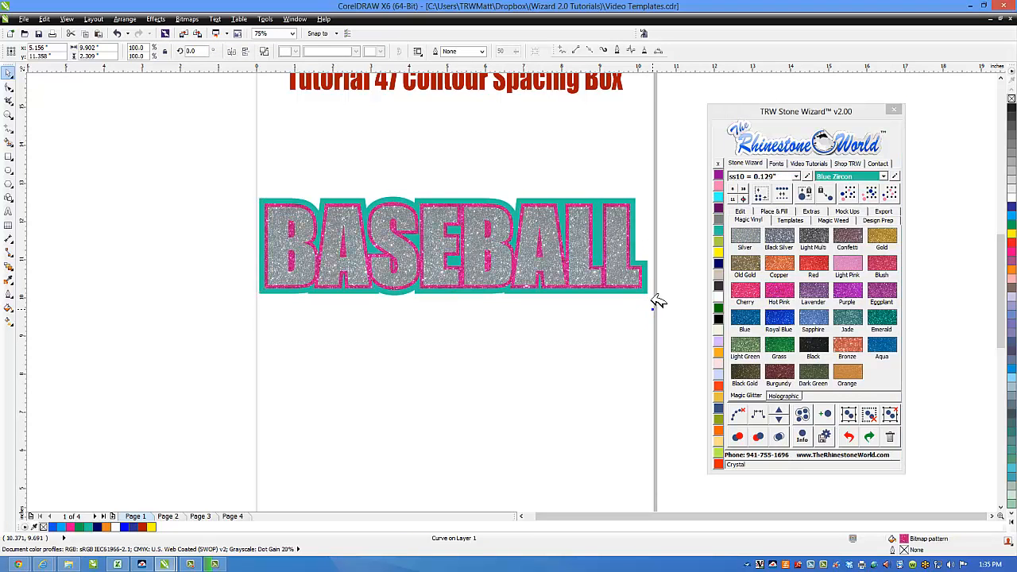
click(646, 289)
click(747, 234)
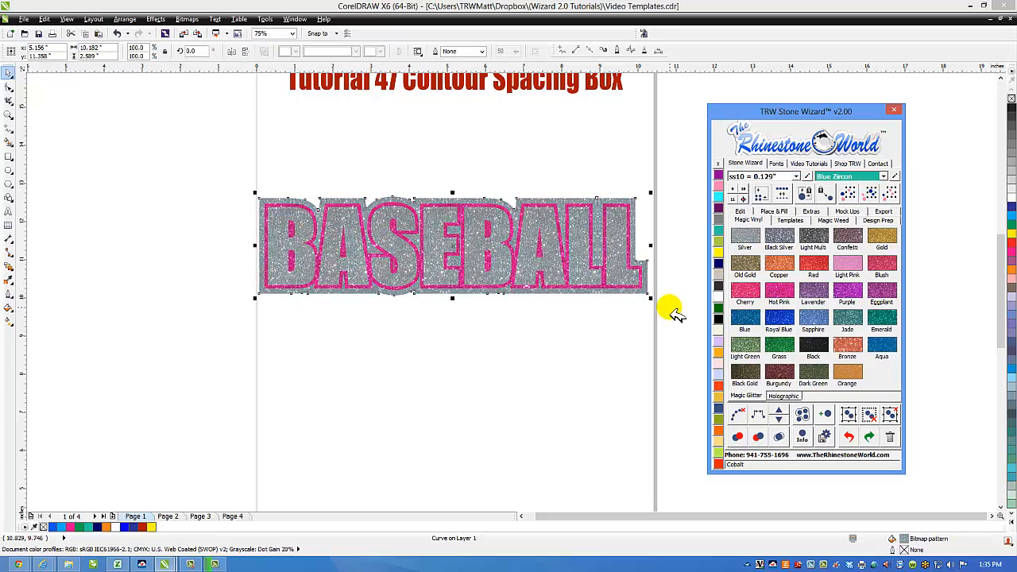
click(773, 239)
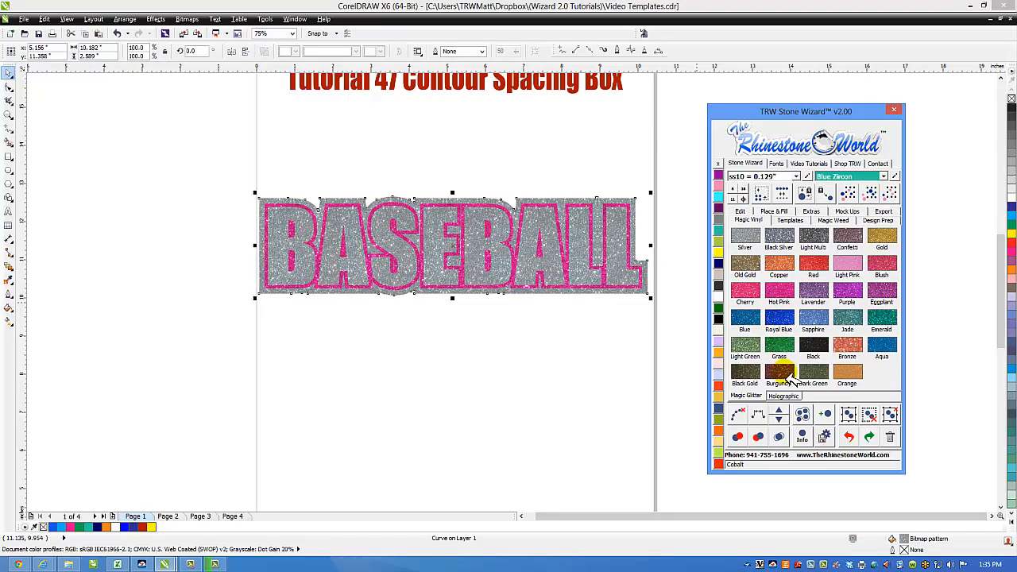
click(818, 354)
click(617, 328)
scroll(551, 313, down, 2)
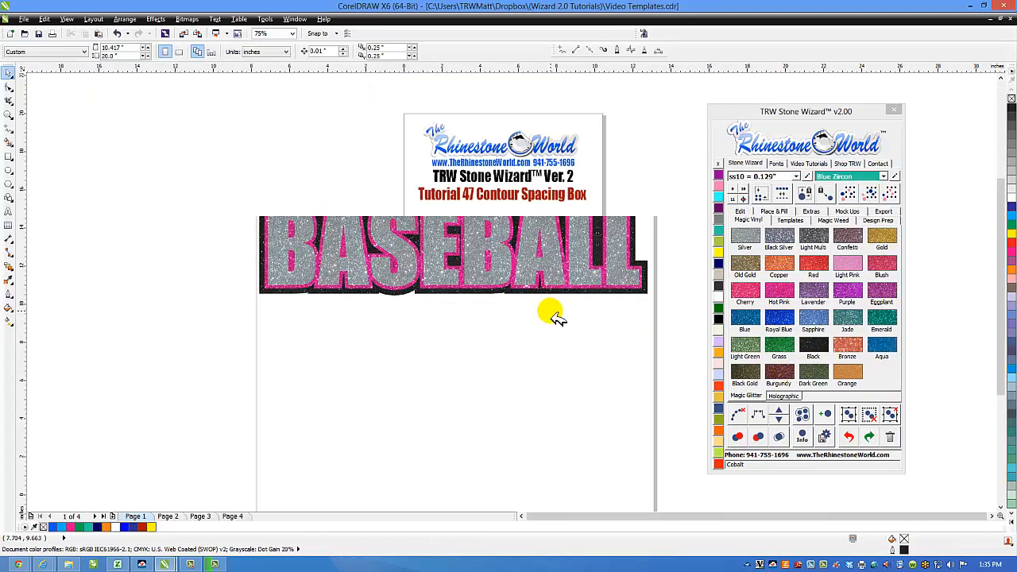
Step: Return the Stone Wizard to its Place & Fill tab, with Contour Spacing still 0.09
scroll(502, 274, up, 2)
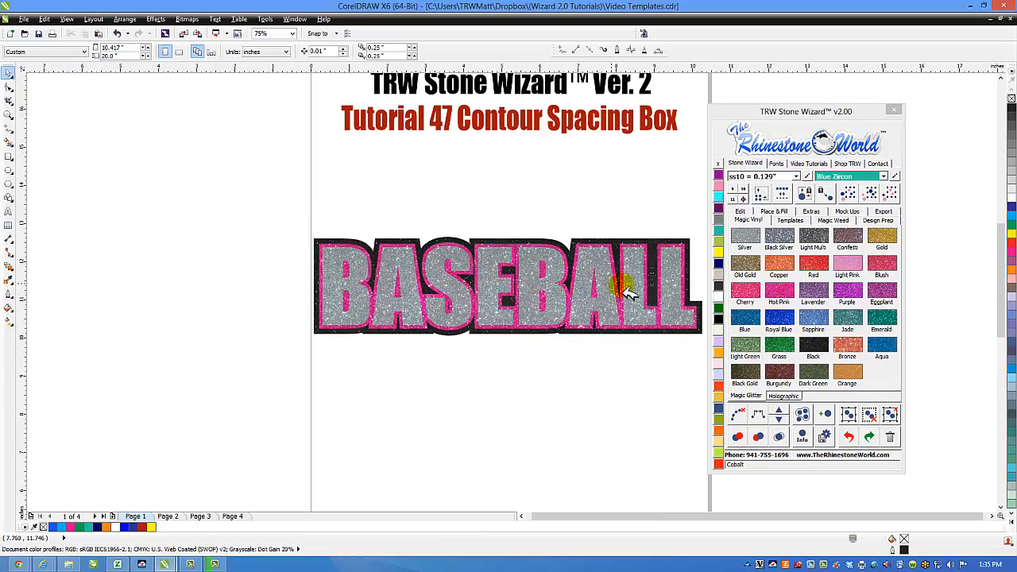
click(773, 212)
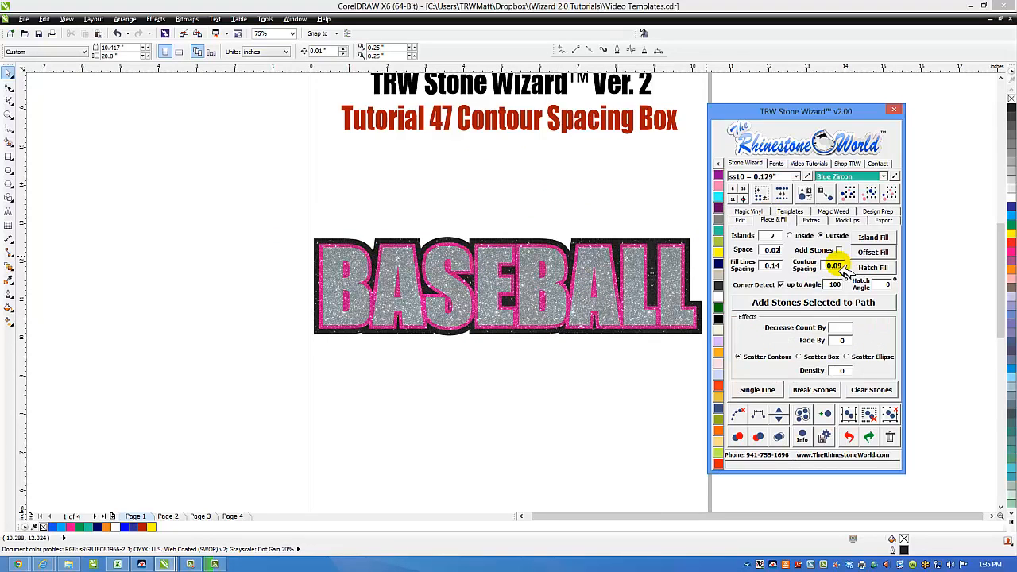
click(602, 192)
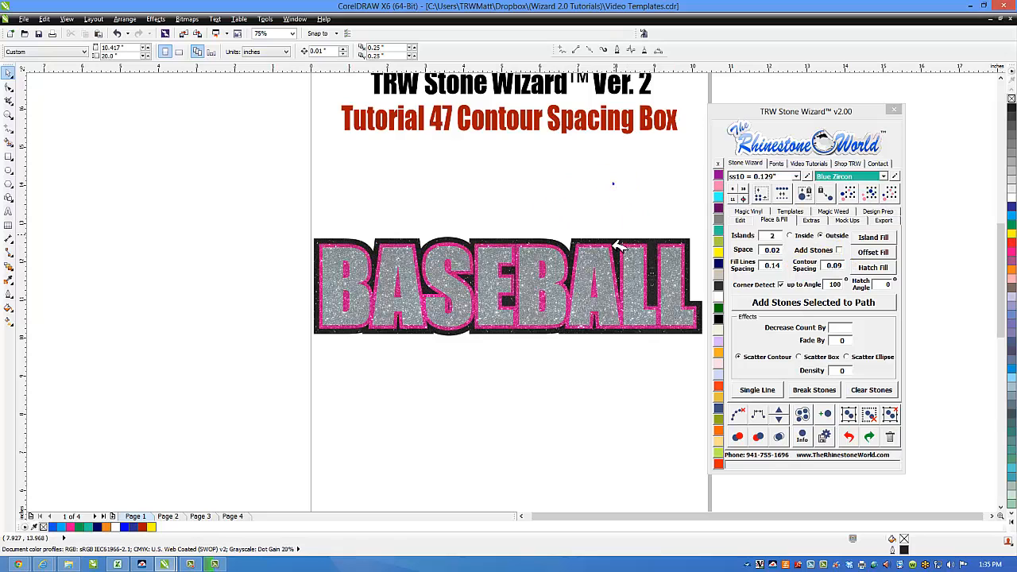
scroll(613, 238, down, 2)
scroll(607, 120, up, 2)
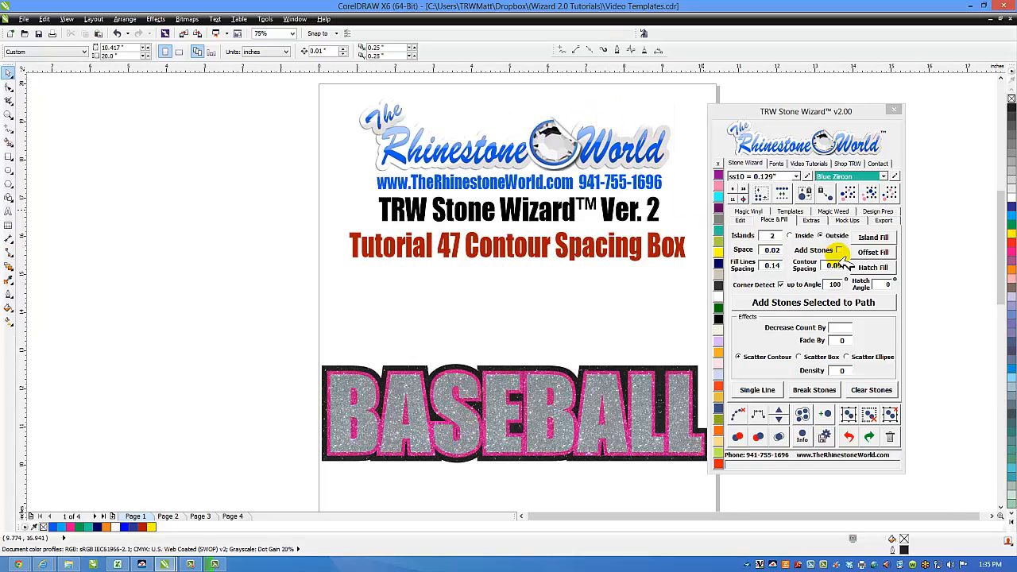